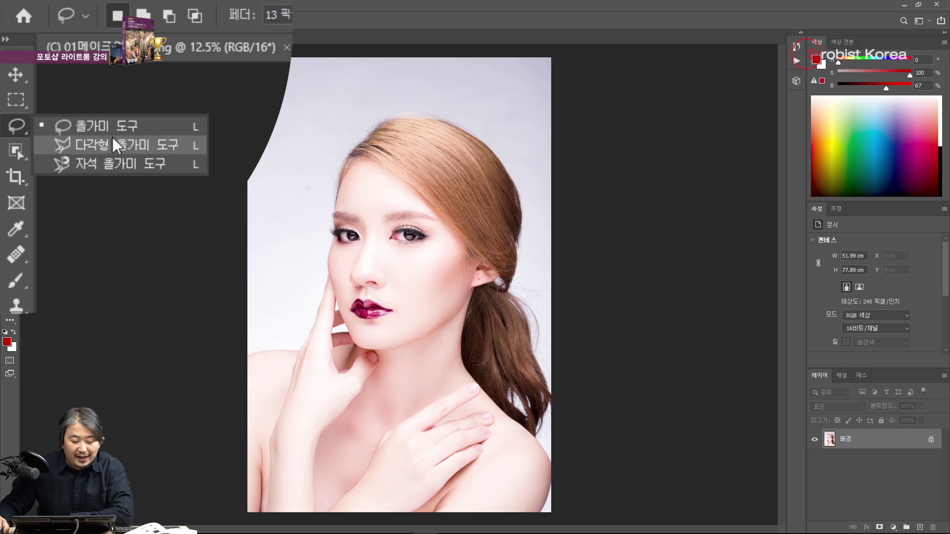
- Trace a freehand Lasso selection around the model's face, from the hairline down around the chin and back
{"action": "left_click", "coordinate": [17, 120]}
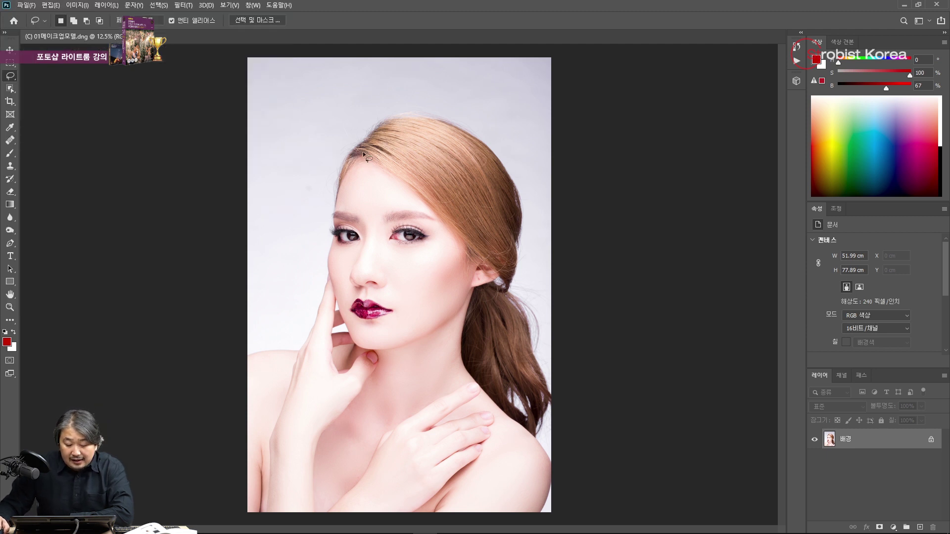
{"action": "left_click_drag", "start_coordinate": [355, 155], "coordinate": [325, 265]}
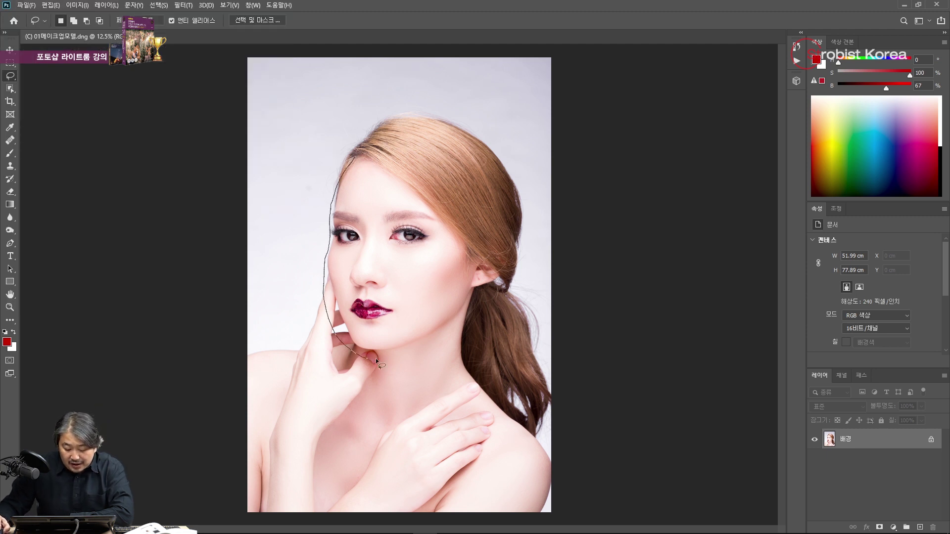
{"action": "left_click_drag", "start_coordinate": [374, 161], "coordinate": [375, 163]}
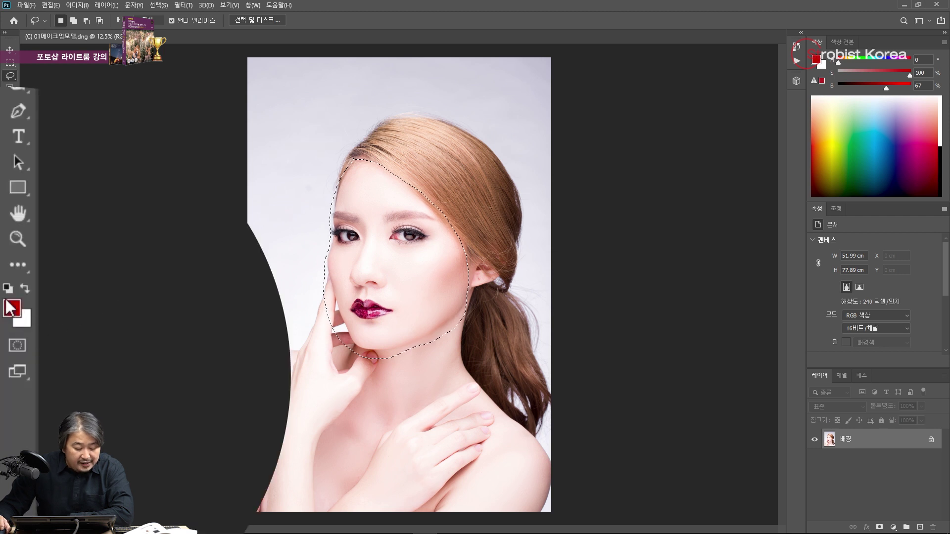
- Preview the unfeathered face selection as a Quick Mask, return to standard mode and deselect it
{"action": "left_click", "coordinate": [20, 349]}
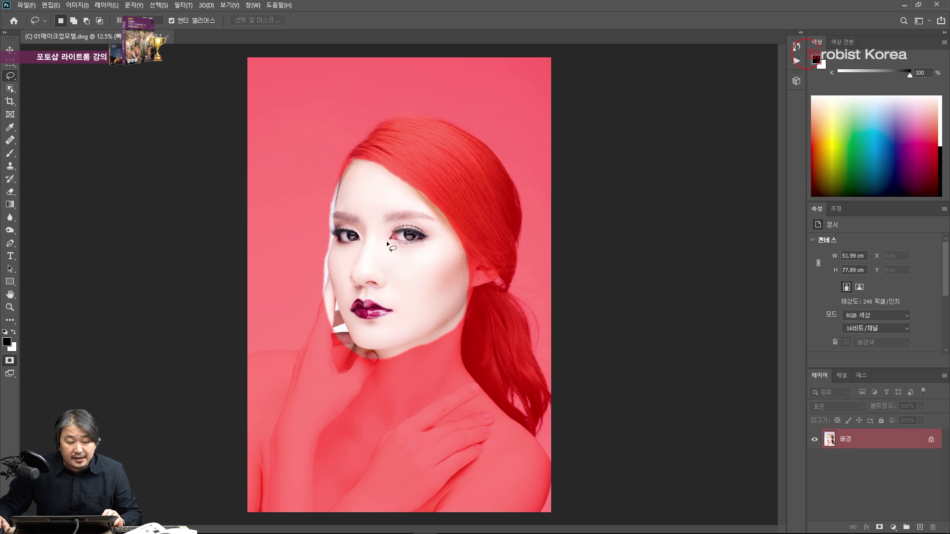
{"action": "left_click", "coordinate": [10, 361]}
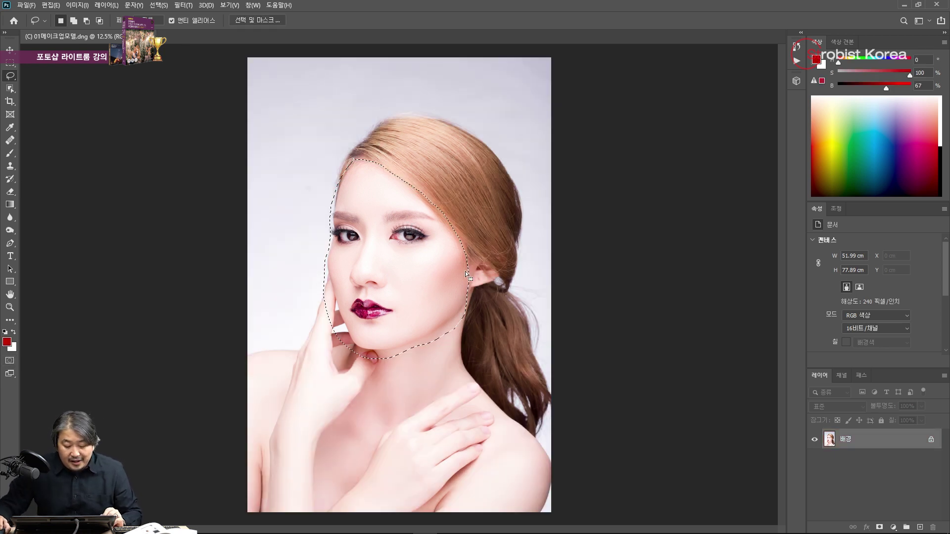
{"action": "left_click", "coordinate": [396, 188]}
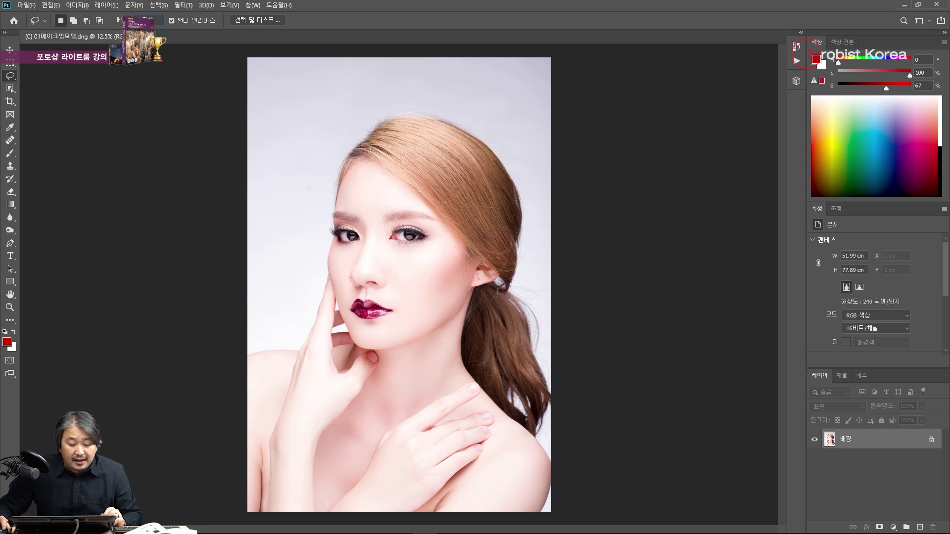
- Set the Lasso feather to 100 pixels and trace a new freehand selection around the face
{"action": "left_click", "coordinate": [161, 22]}
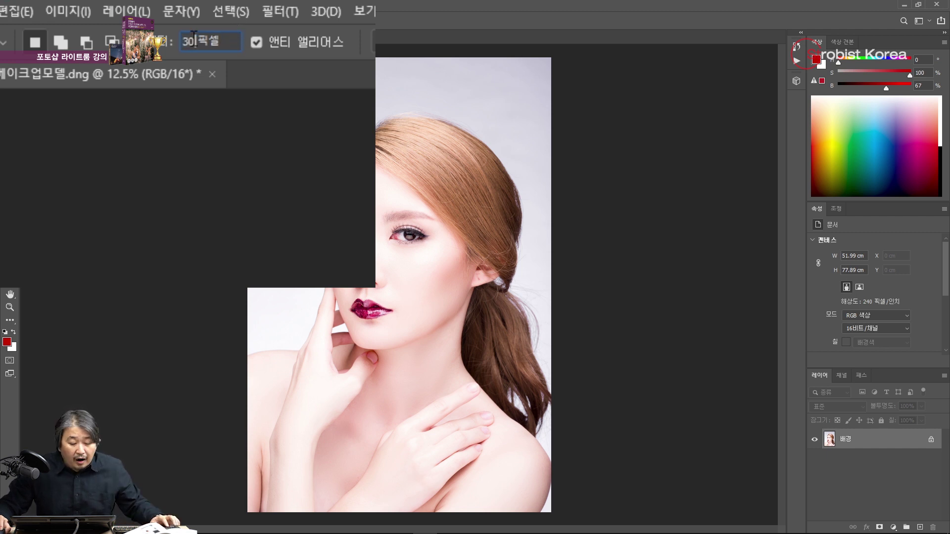
{"action": "type", "text": "100"}
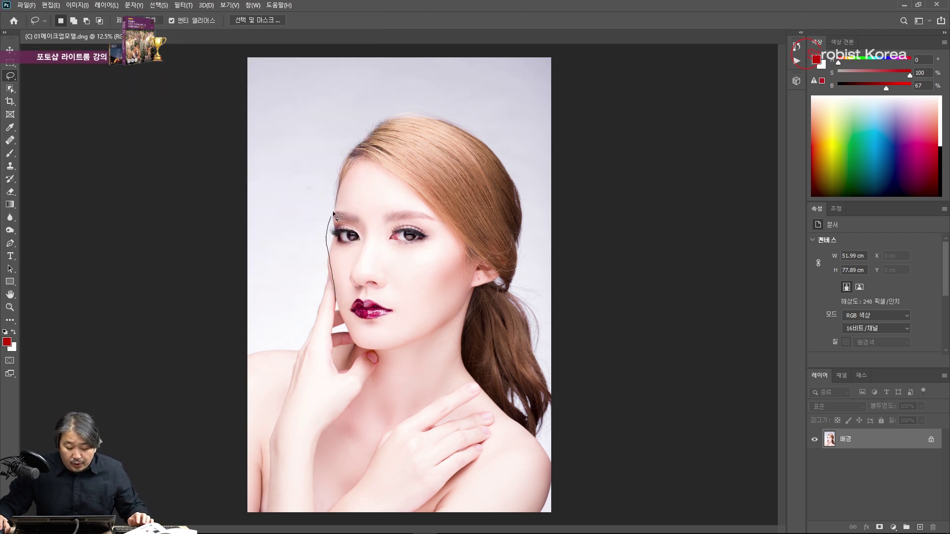
{"action": "left_click_drag", "start_coordinate": [342, 342], "coordinate": [335, 299]}
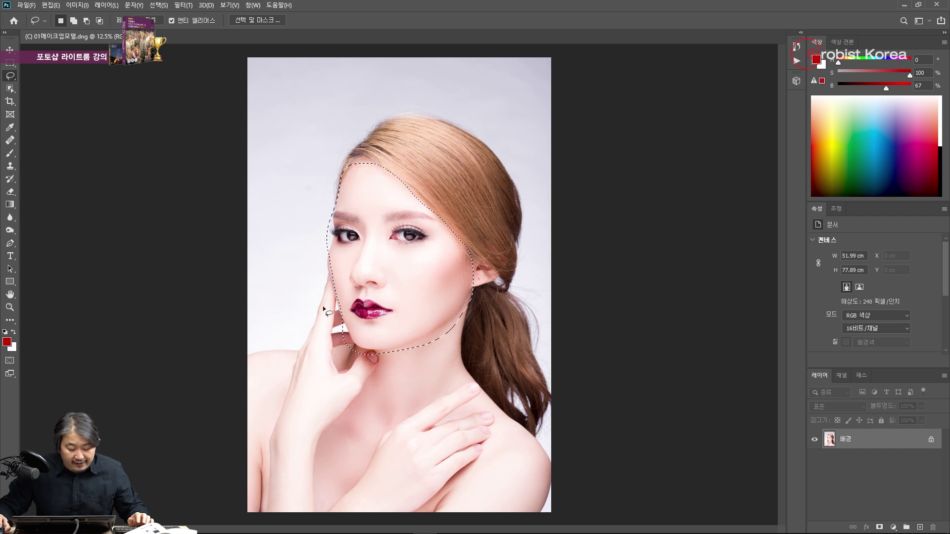
- Preview the feathered face selection as a Quick Mask, examine its edges along the hairline, and return to standard mode
{"action": "left_click", "coordinate": [10, 360]}
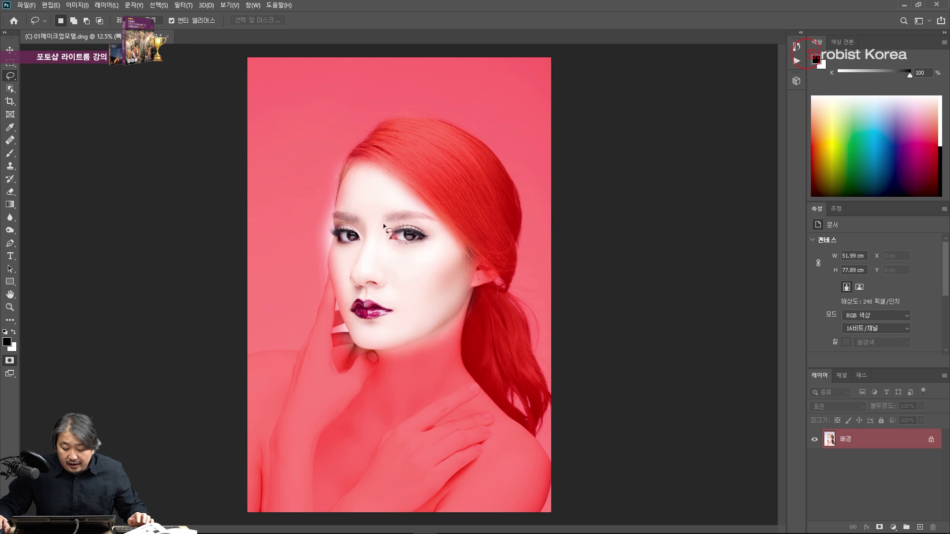
{"action": "scroll", "coordinate": [388, 190], "scroll_direction": "up", "scroll_amount": 5, "text": "alt"}
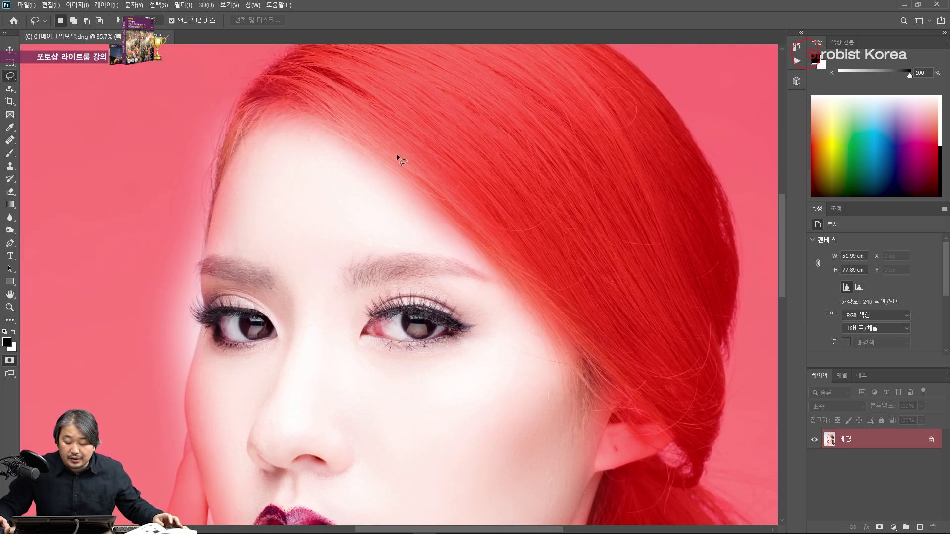
{"action": "scroll", "coordinate": [389, 173], "scroll_direction": "down", "scroll_amount": 5, "text": "alt"}
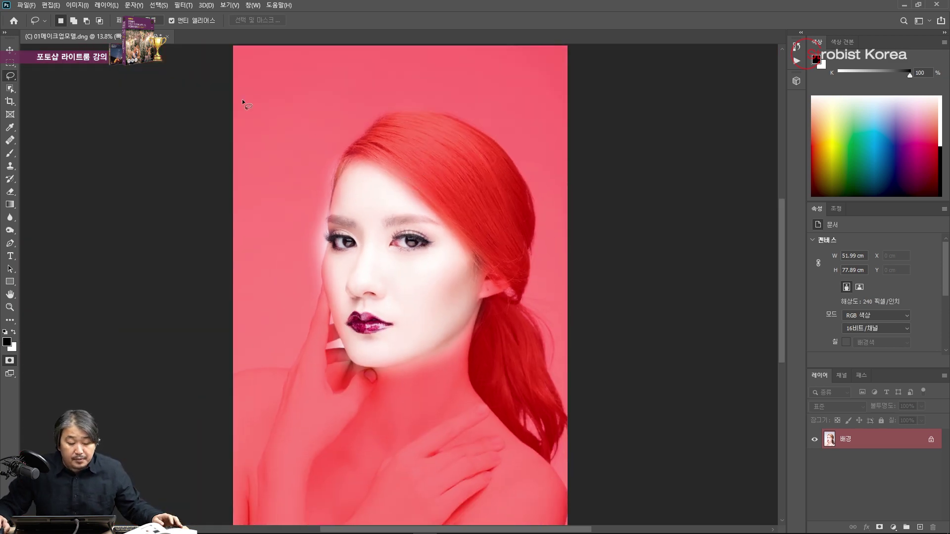
{"action": "left_click", "coordinate": [14, 361]}
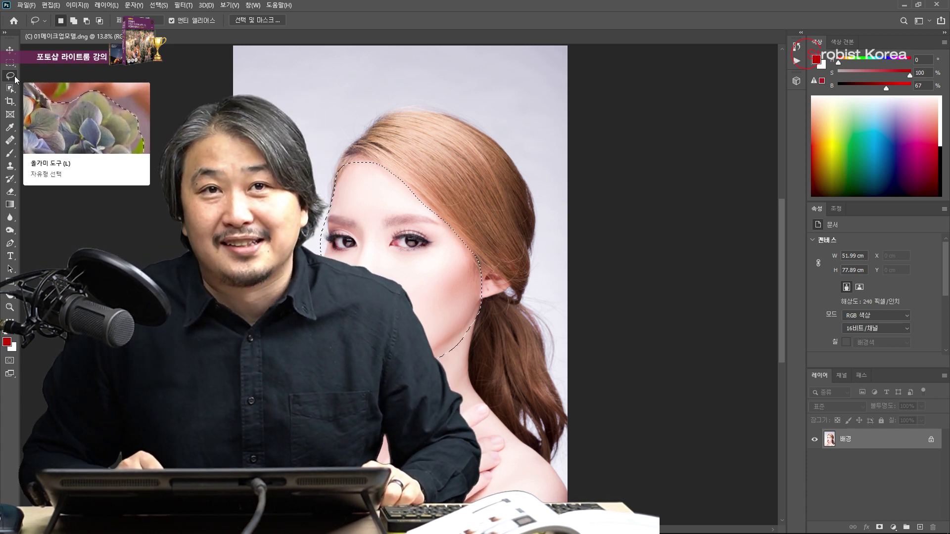
- Select a rectangular area around the upper head with the Polygonal Lasso and preview it as a Quick Mask
{"action": "right_click", "coordinate": [15, 79]}
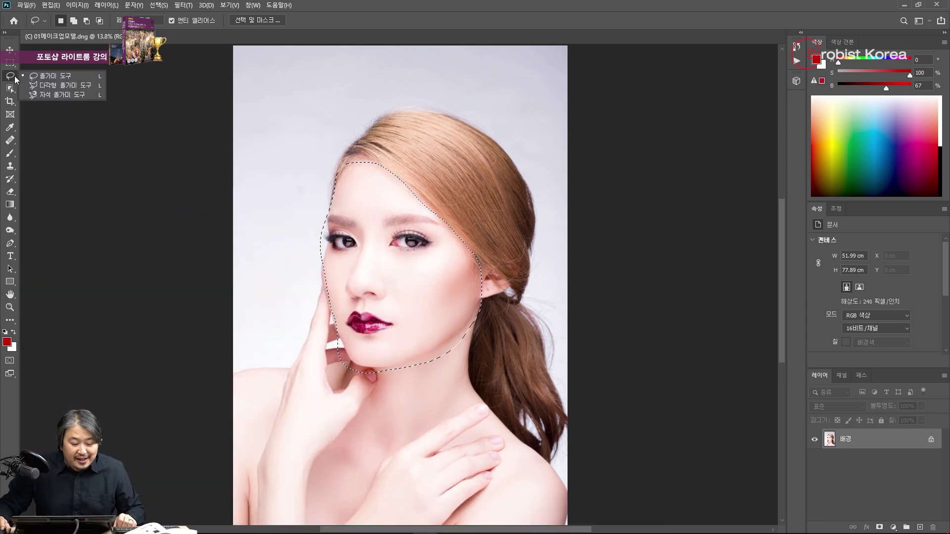
{"action": "left_click", "coordinate": [46, 87]}
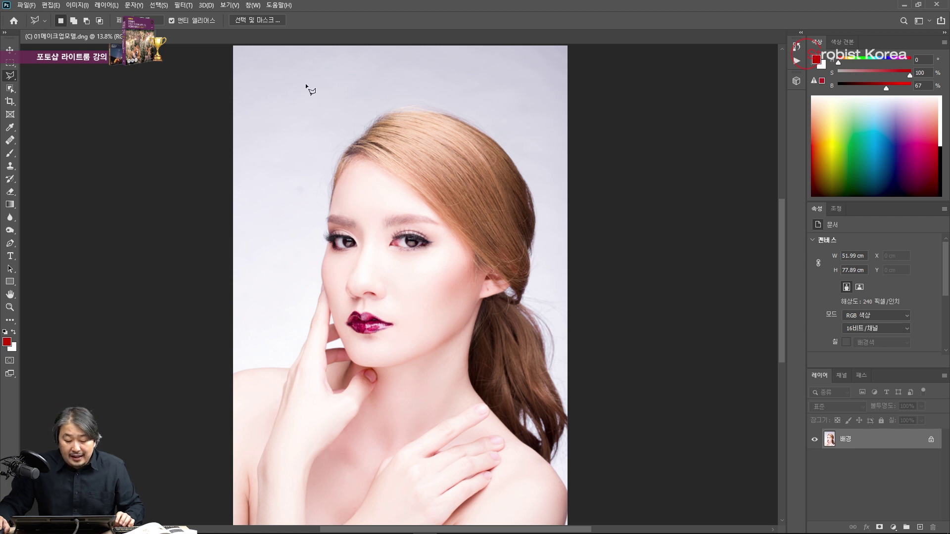
{"action": "left_click", "coordinate": [293, 74]}
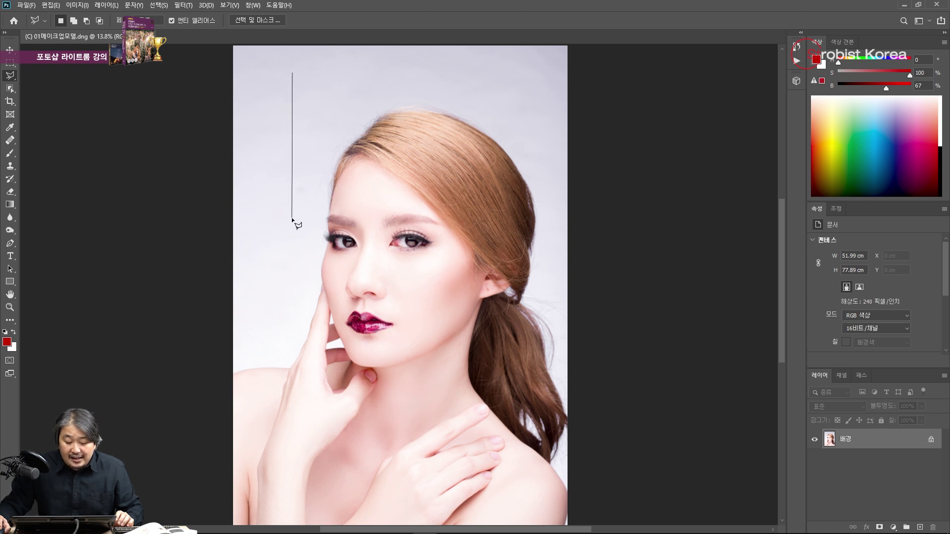
{"action": "left_click", "coordinate": [515, 225]}
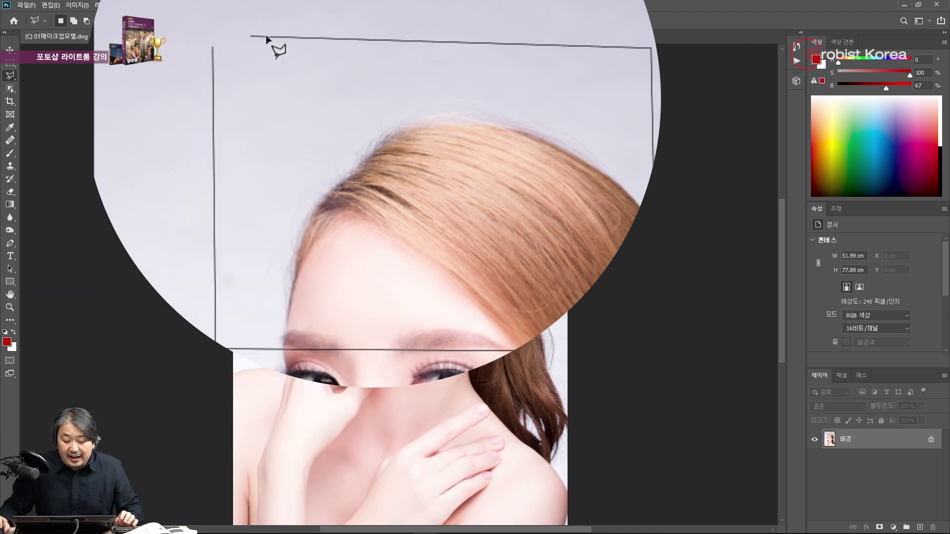
{"action": "left_click", "coordinate": [214, 48]}
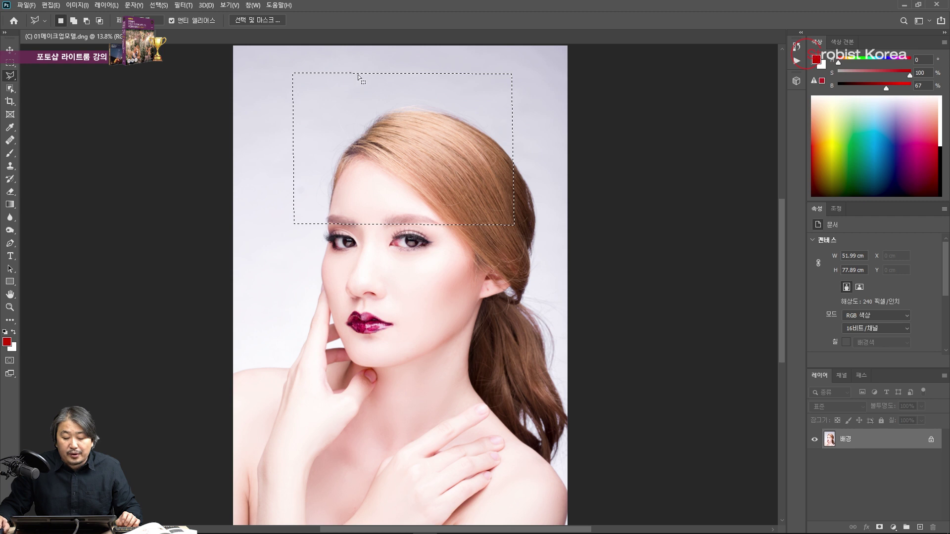
{"action": "left_click", "coordinate": [9, 361]}
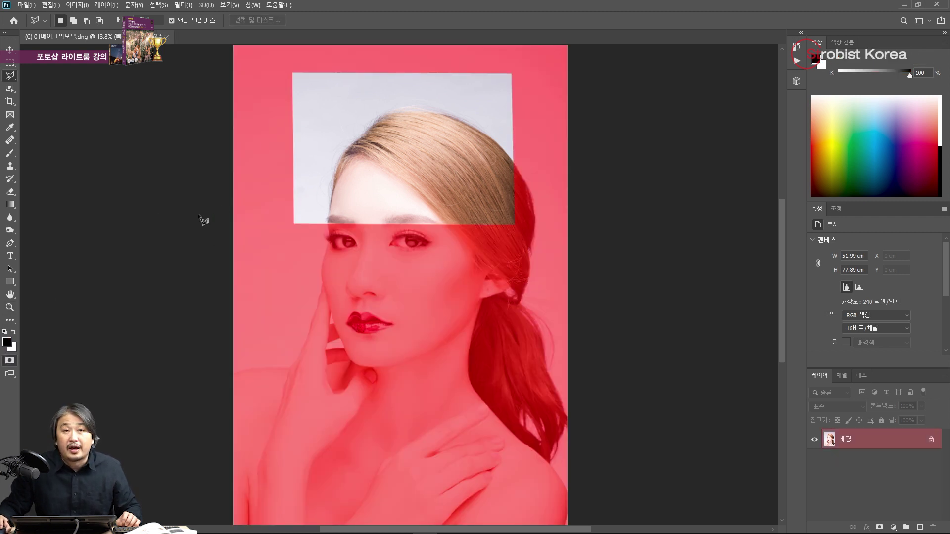
{"action": "key", "text": "q"}
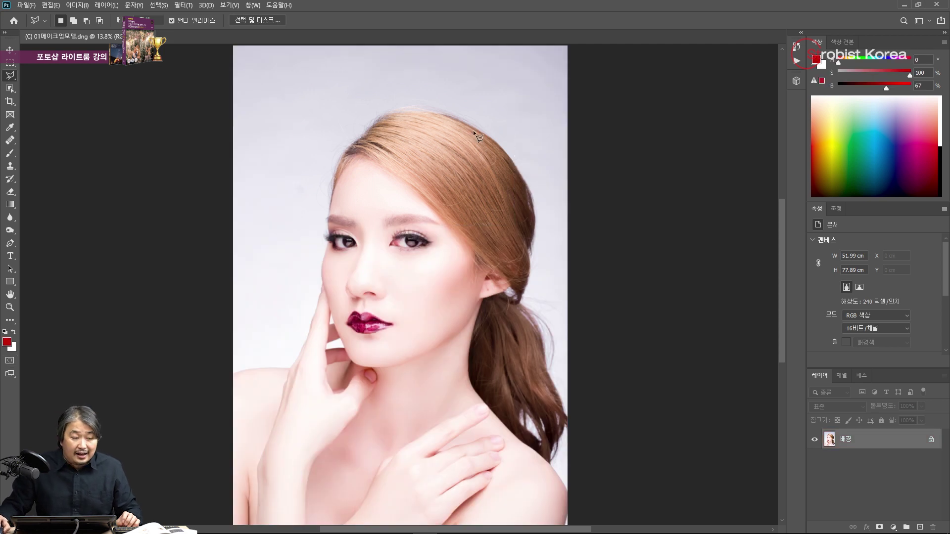
- Trace the hair outline freehand with the Polygonal Lasso, adding wavy loops beside the head, and close it with straight segments across the face
{"action": "scroll", "coordinate": [335, 208], "scroll_direction": "up", "scroll_amount": 5}
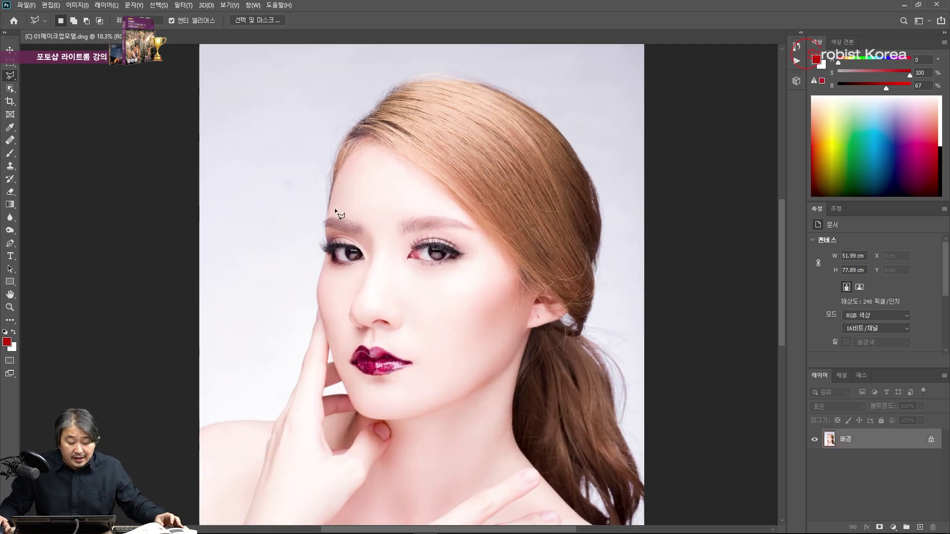
{"action": "left_click_drag", "start_coordinate": [430, 174], "coordinate": [345, 250]}
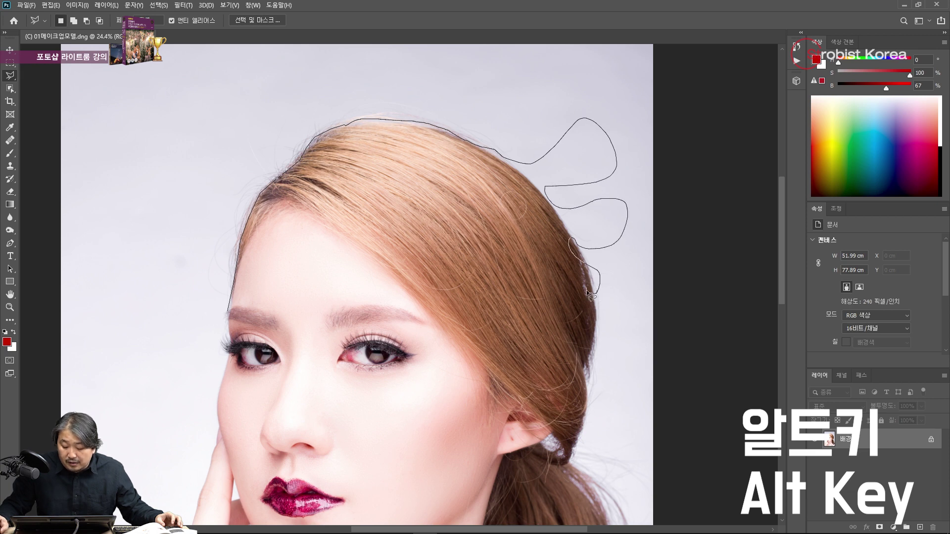
{"action": "left_click_drag", "start_coordinate": [588, 292], "coordinate": [641, 315]}
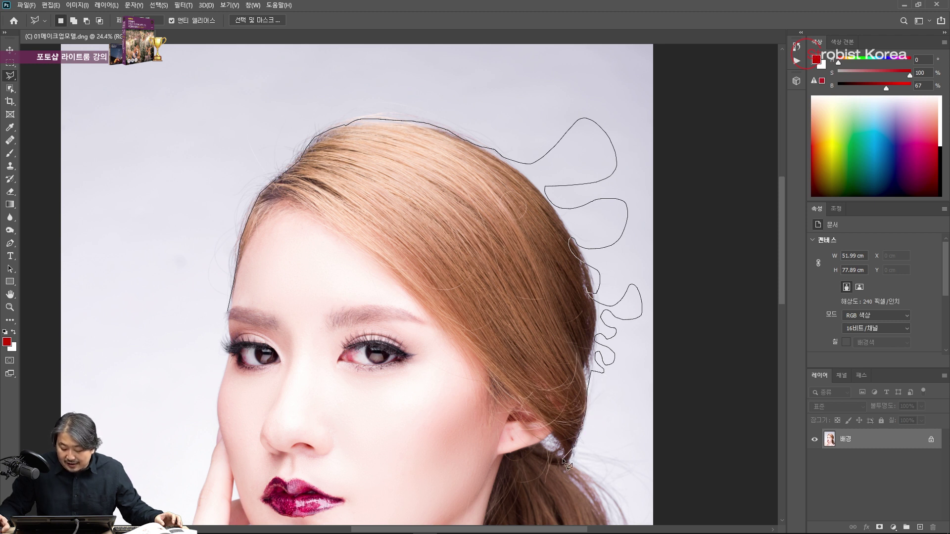
{"action": "left_click", "coordinate": [331, 440]}
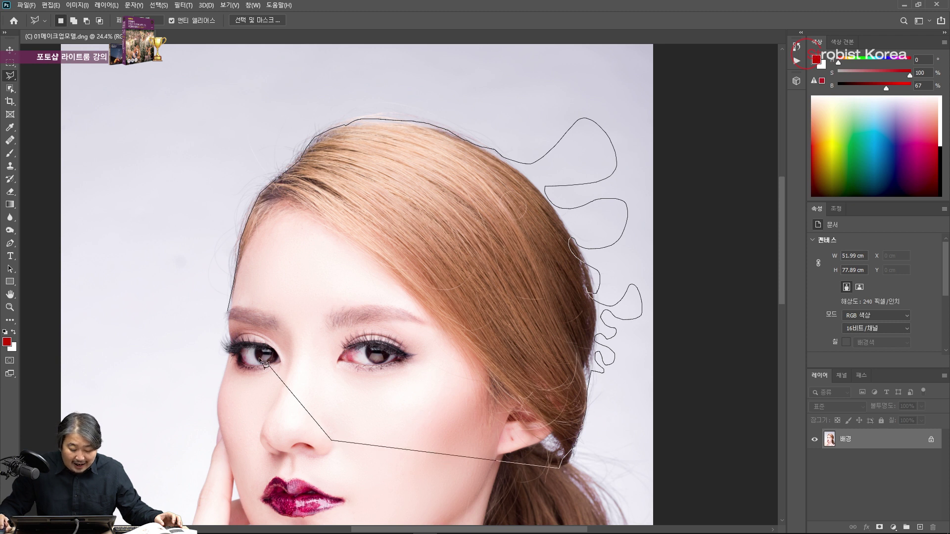
{"action": "left_click", "coordinate": [231, 317]}
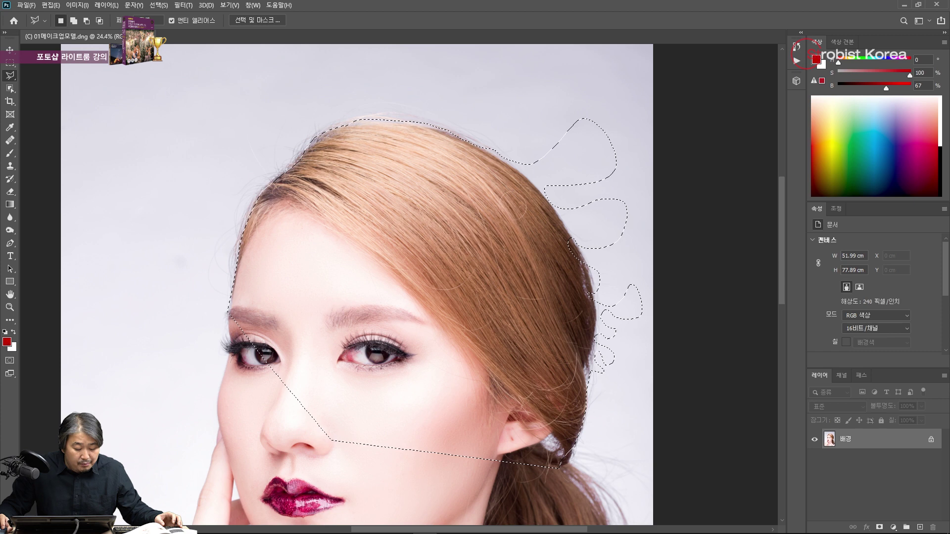
- Toggle the Quick Mask preview of the hair selection on and off, then deselect it
{"action": "left_click", "coordinate": [10, 361]}
{"action": "left_click", "coordinate": [9, 361]}
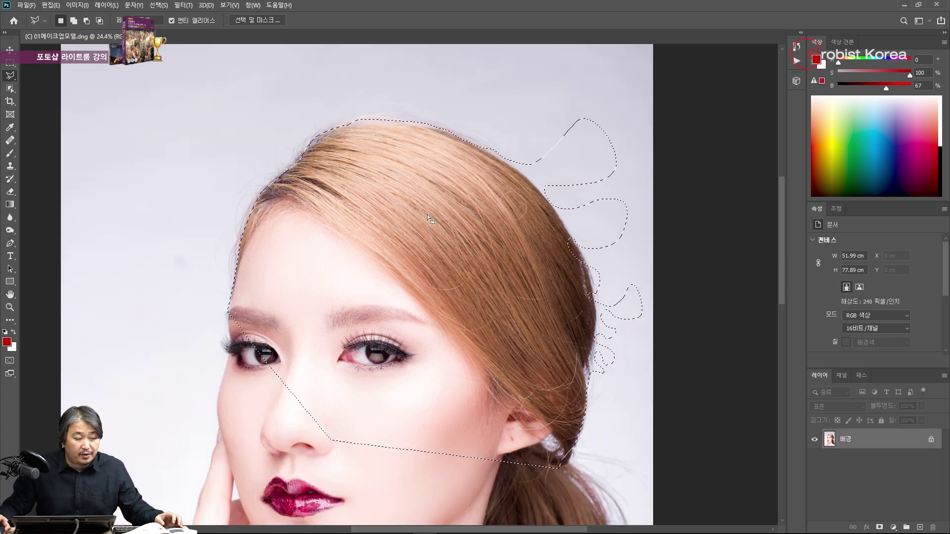
{"action": "key", "text": "ctrl+d"}
{"action": "key", "text": "ctrl+0"}
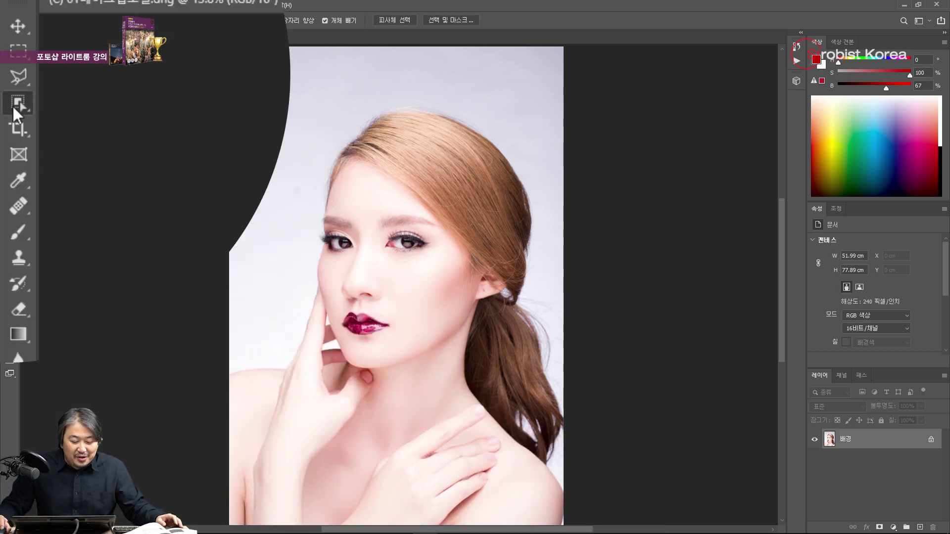
- Compare the Polygonal Lasso and Object Selection tool groups and activate the Quick Selection tool
{"action": "left_click", "coordinate": [24, 99]}
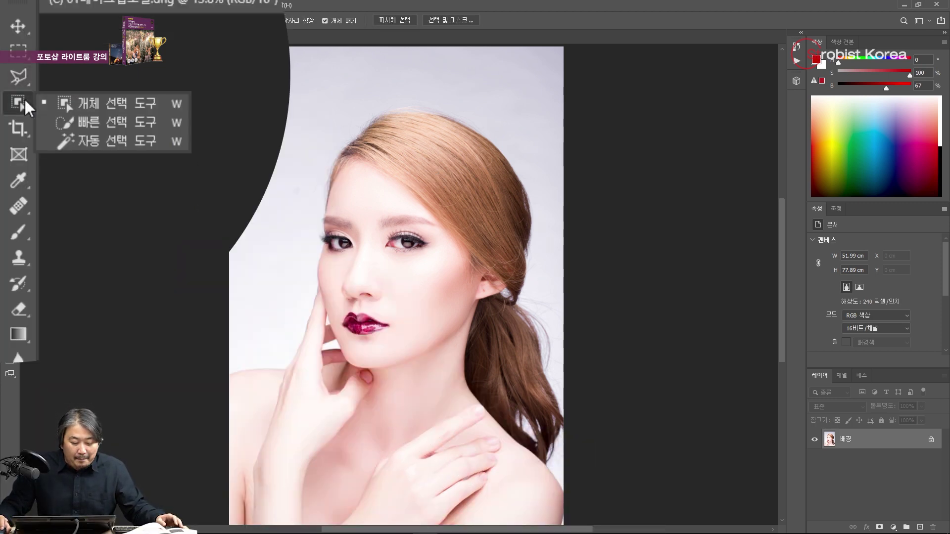
{"action": "left_click", "coordinate": [22, 74]}
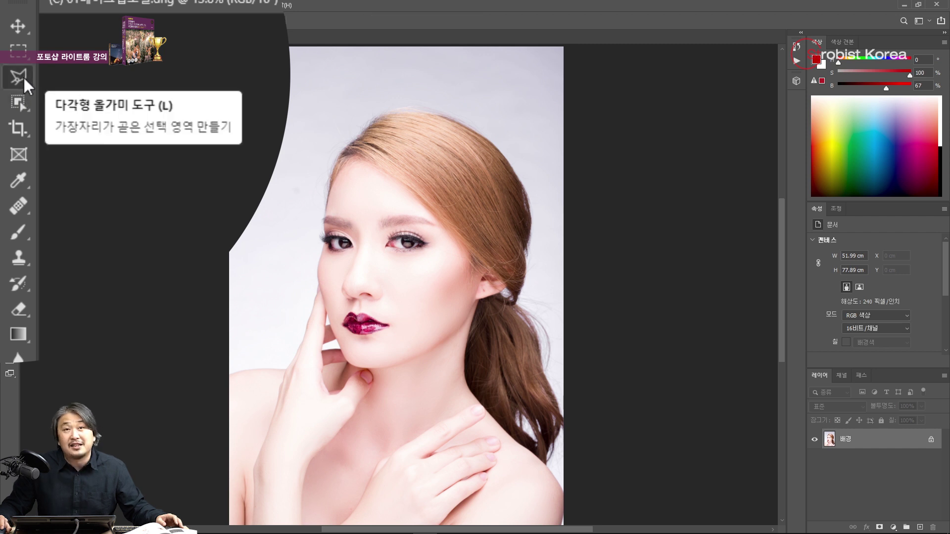
{"action": "left_click", "coordinate": [22, 72]}
{"action": "left_click", "coordinate": [23, 96]}
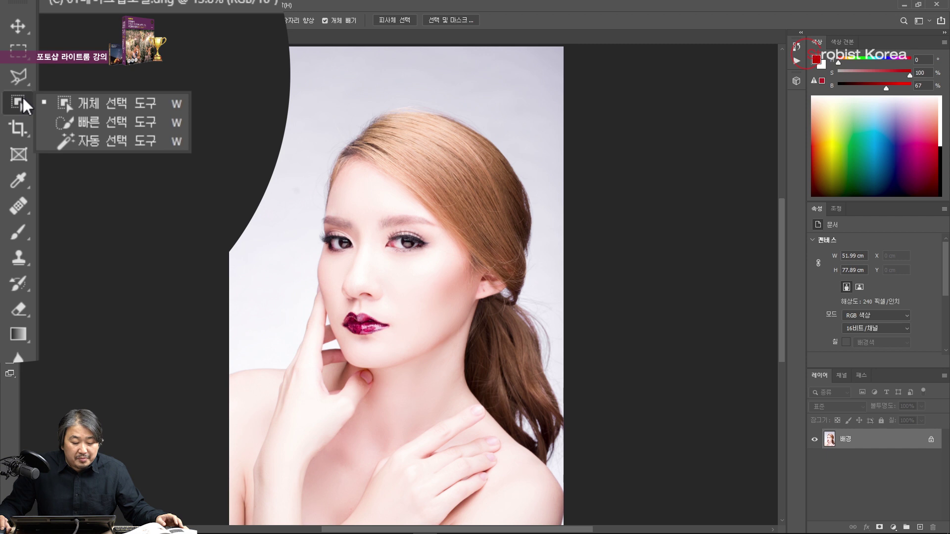
{"action": "left_click", "coordinate": [105, 123]}
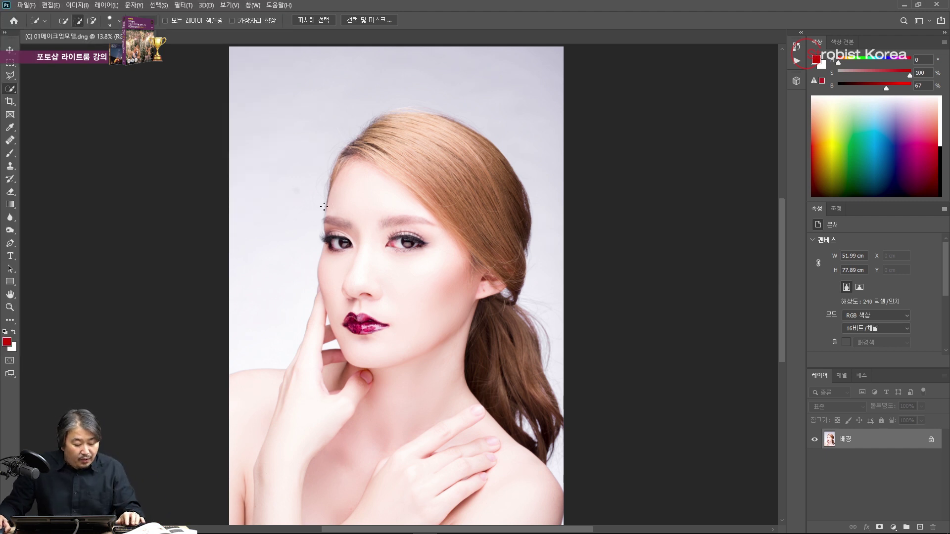
- Try larger and smaller Quick Selection brush sizes and set the brush size to 400
{"action": "key", "text": "bracketright"}
{"action": "key", "text": "bracketright"}
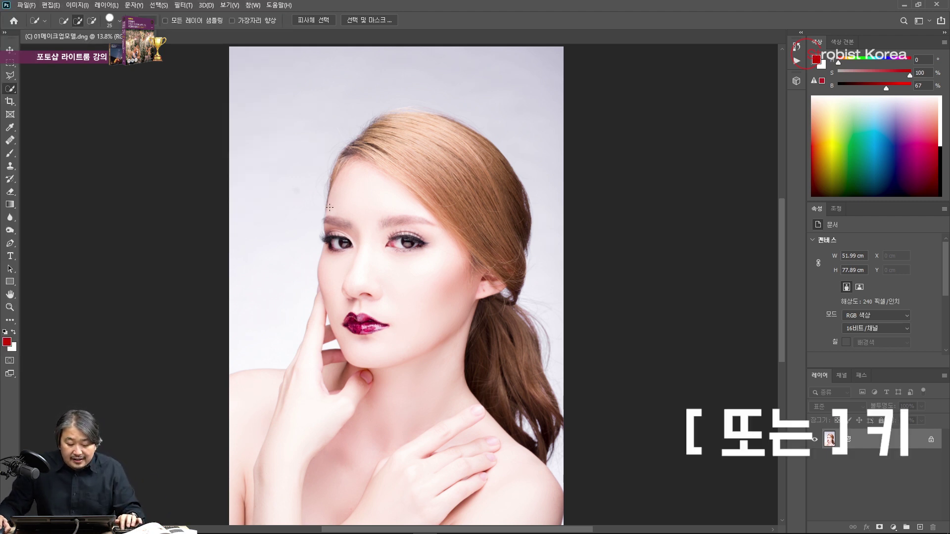
{"action": "key", "text": "bracketright"}
{"action": "key", "text": "bracketright"}
{"action": "key", "text": "bracketright"}
{"action": "key", "text": "bracketright"}
{"action": "key", "text": "bracketright"}
{"action": "key", "text": "bracketleft"}
{"action": "key", "text": "bracketleft"}
{"action": "key", "text": "bracketleft"}
{"action": "key", "text": "bracketleft"}
{"action": "key", "text": "bracketleft"}
{"action": "key", "text": "bracketleft"}
{"action": "key", "text": "bracketleft"}
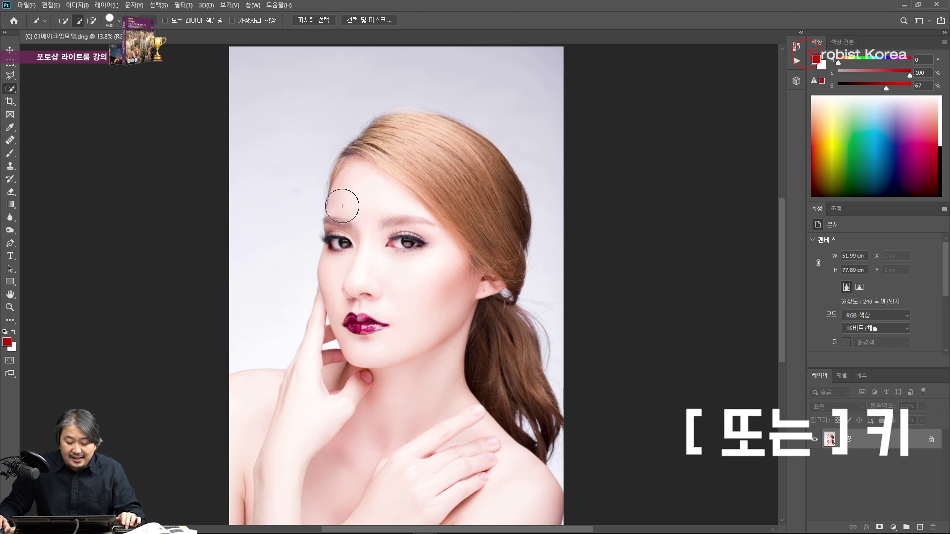
{"action": "key", "text": "bracketright"}
{"action": "key", "text": "bracketright"}
{"action": "key", "text": "bracketright"}
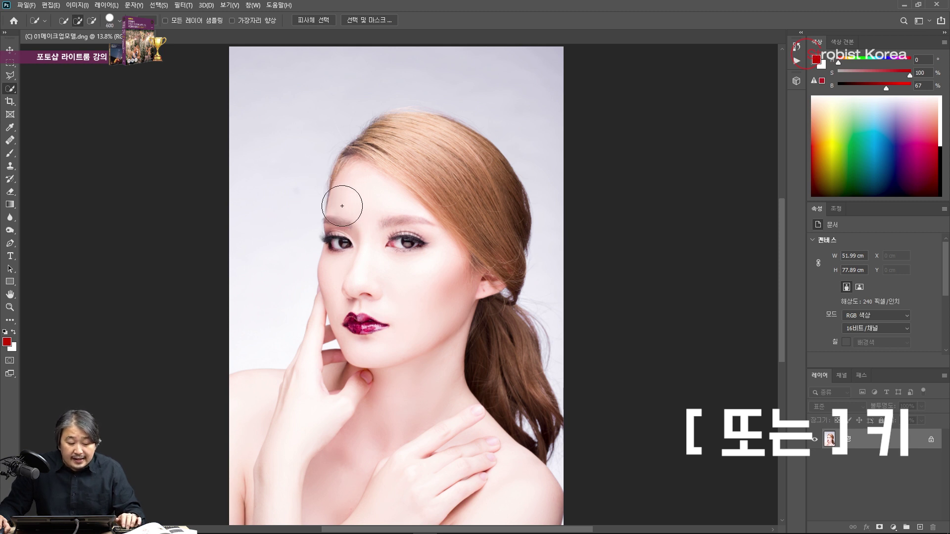
{"action": "key", "text": "bracketleft"}
{"action": "key", "text": "bracketleft"}
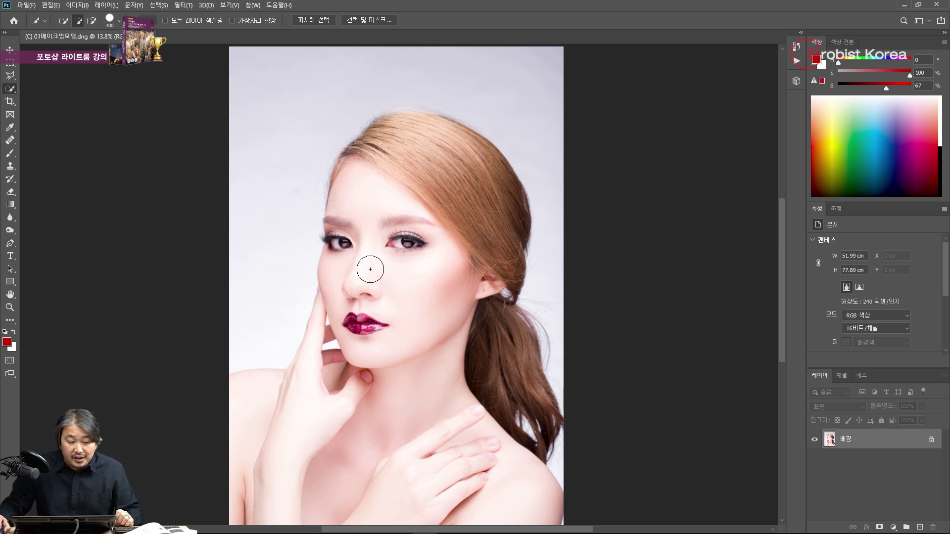
- Select the whole woman with Quick Selection strokes over her shoulder, face, hair and ponytail
{"action": "mouse_move", "coordinate": [248, 384]}
{"action": "left_mouse_down"}
{"action": "mouse_move", "coordinate": [336, 364]}
{"action": "mouse_move", "coordinate": [349, 327]}
{"action": "mouse_move", "coordinate": [341, 232]}
{"action": "mouse_move", "coordinate": [355, 197]}
{"action": "left_mouse_up"}
{"action": "mouse_move", "coordinate": [369, 154]}
{"action": "left_mouse_down"}
{"action": "mouse_move", "coordinate": [397, 131]}
{"action": "mouse_move", "coordinate": [454, 136]}
{"action": "mouse_move", "coordinate": [486, 177]}
{"action": "left_mouse_up"}
{"action": "mouse_move", "coordinate": [491, 259]}
{"action": "left_mouse_down"}
{"action": "mouse_move", "coordinate": [487, 302]}
{"action": "mouse_move", "coordinate": [505, 334]}
{"action": "left_mouse_up"}
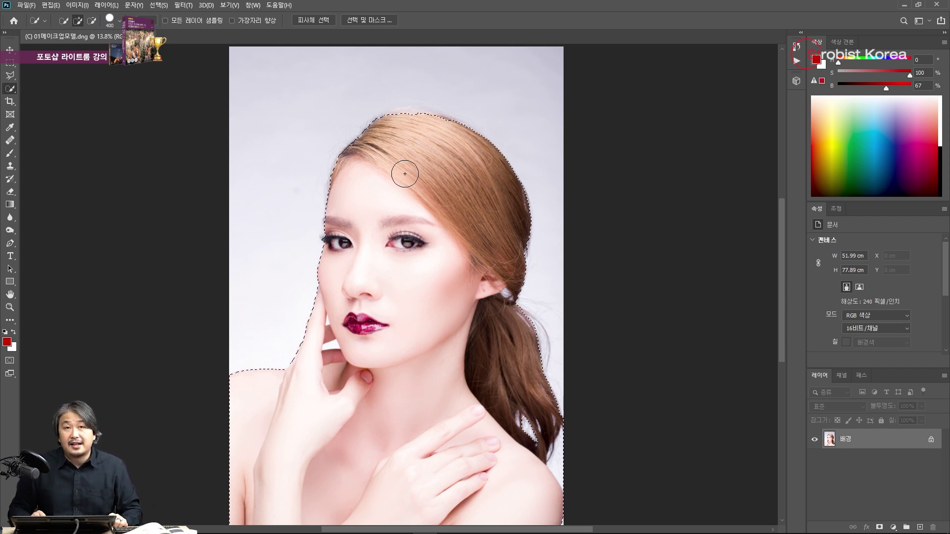
- Preview the selection in Quick Mask mode, examine its edges around the face, hand and hair, and leave Quick Mask
{"action": "left_click", "coordinate": [14, 358]}
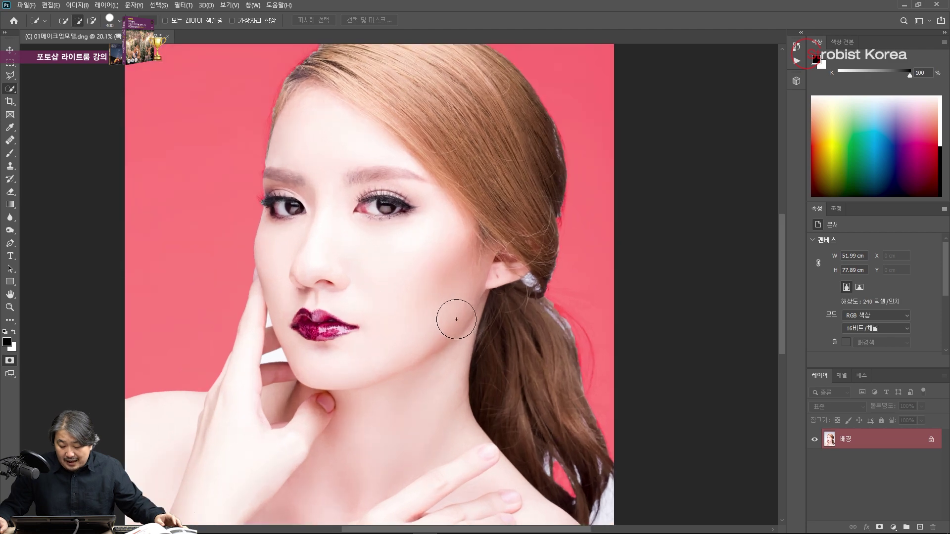
{"action": "mouse_move", "coordinate": [451, 314]}
{"action": "left_mouse_down"}
{"action": "mouse_move", "coordinate": [591, 315]}
{"action": "mouse_move", "coordinate": [615, 212]}
{"action": "mouse_move", "coordinate": [568, 251]}
{"action": "mouse_move", "coordinate": [406, 276]}
{"action": "left_mouse_up"}
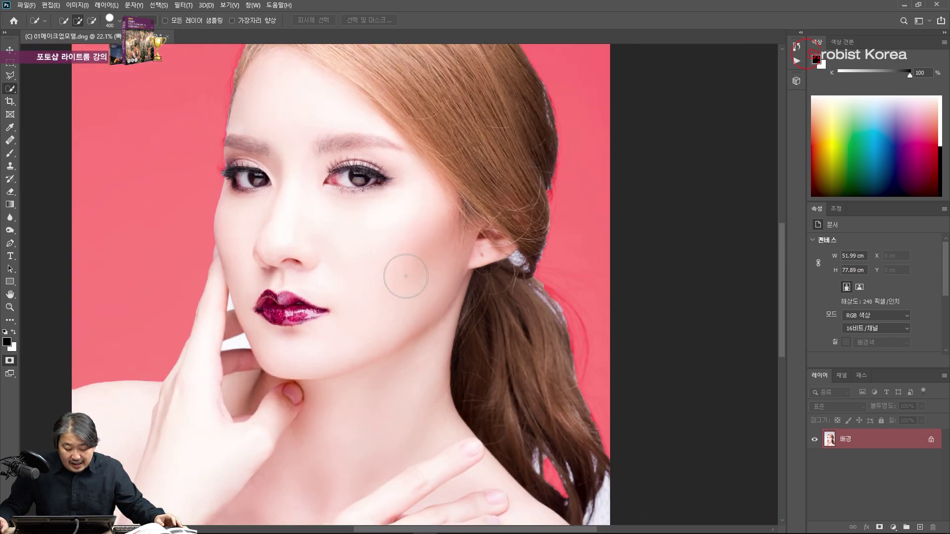
{"action": "scroll", "coordinate": [174, 356], "scroll_direction": "down", "scroll_amount": 1}
{"action": "scroll", "coordinate": [174, 356], "scroll_direction": "up", "scroll_amount": 5}
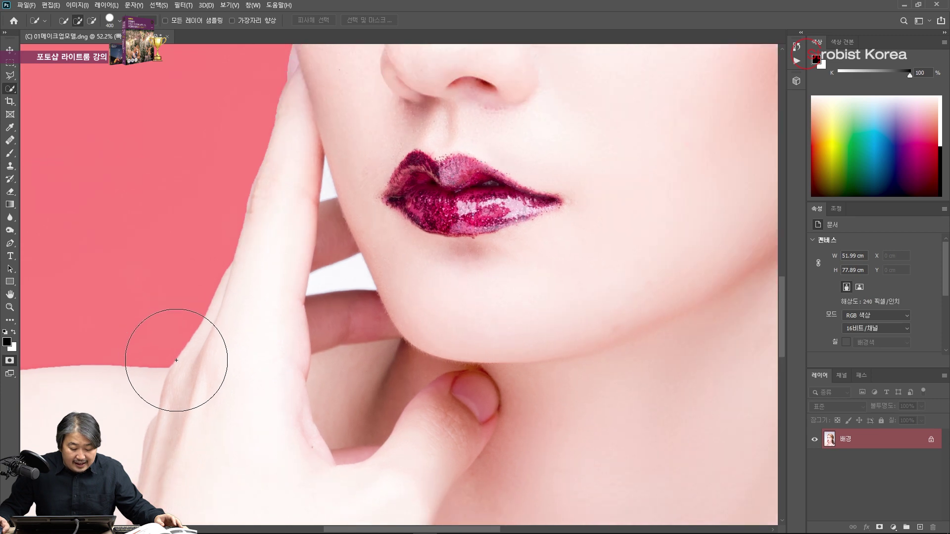
{"action": "scroll", "coordinate": [177, 360], "scroll_direction": "down", "scroll_amount": 5}
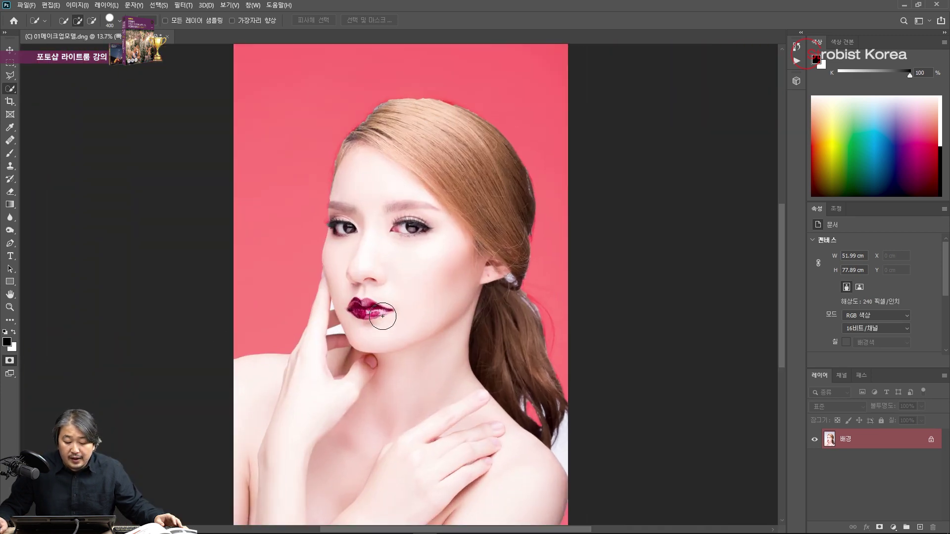
{"action": "scroll", "coordinate": [383, 315], "scroll_direction": "down", "scroll_amount": 1}
{"action": "scroll", "coordinate": [383, 316], "scroll_direction": "up", "scroll_amount": 1}
{"action": "scroll", "coordinate": [383, 315], "scroll_direction": "down", "scroll_amount": 1}
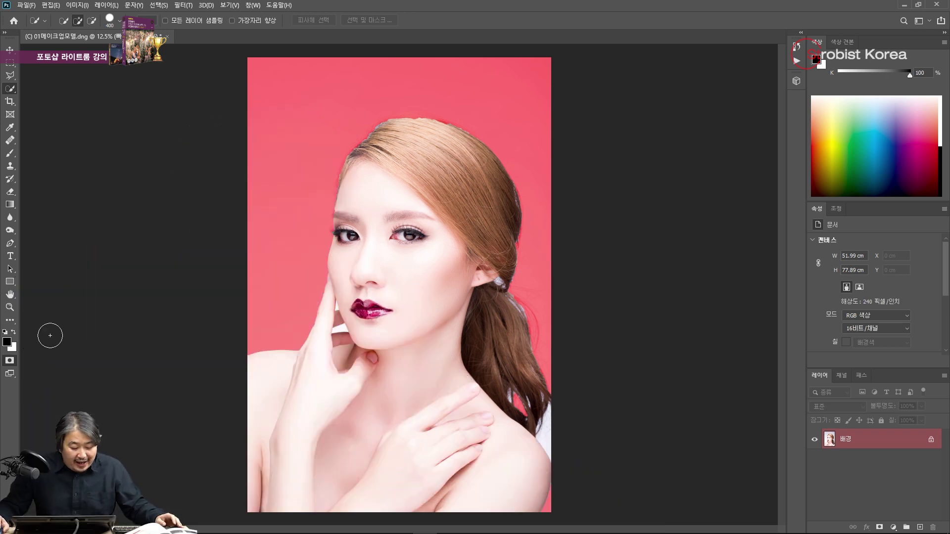
{"action": "left_click", "coordinate": [9, 361]}
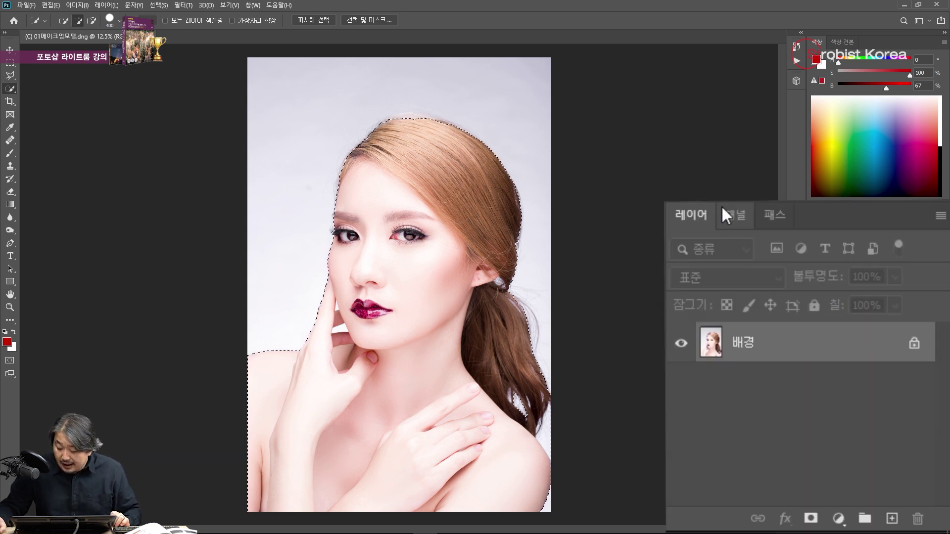
- Try hiding the background with a layer mask made from the selection and inspect the cutout's hair edge
{"action": "left_click", "coordinate": [812, 521]}
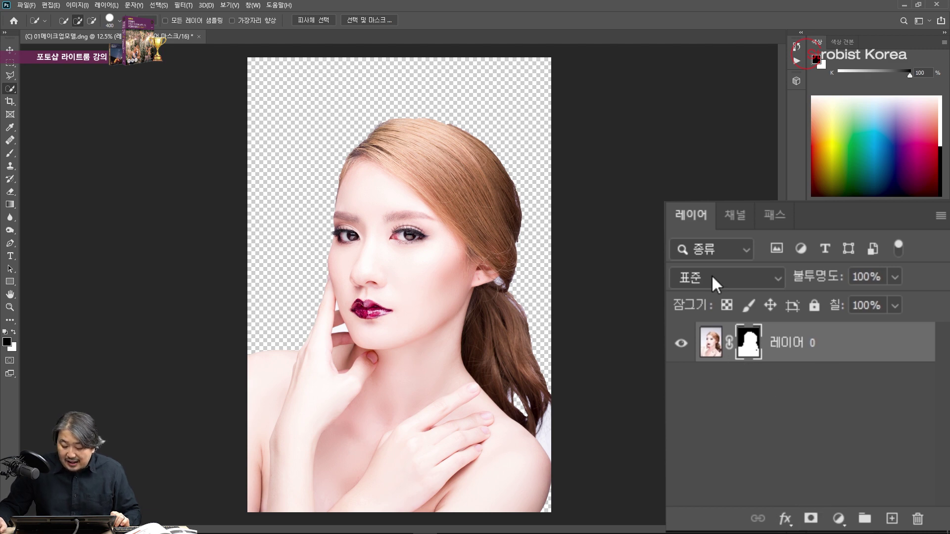
{"action": "scroll", "coordinate": [545, 243], "scroll_direction": "up", "scroll_amount": 5}
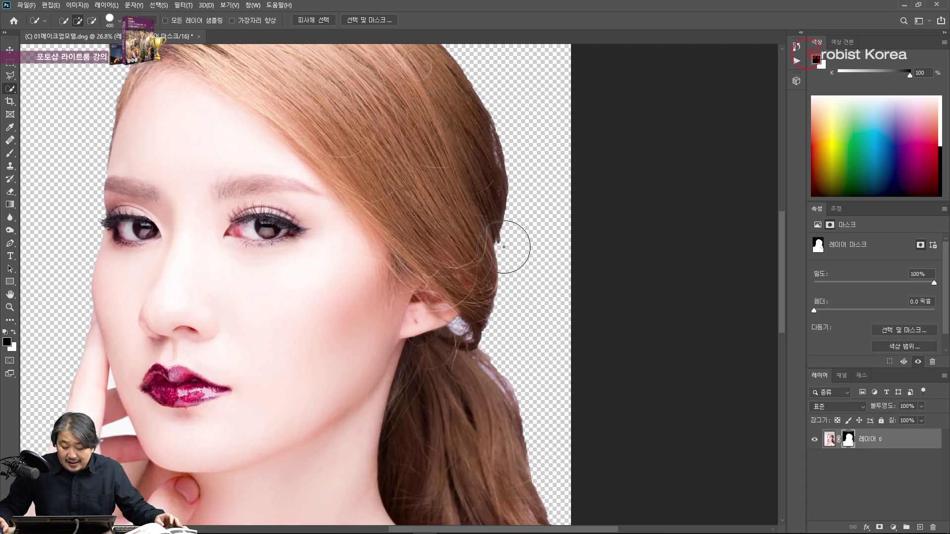
{"action": "scroll", "coordinate": [513, 238], "scroll_direction": "down", "scroll_amount": 4}
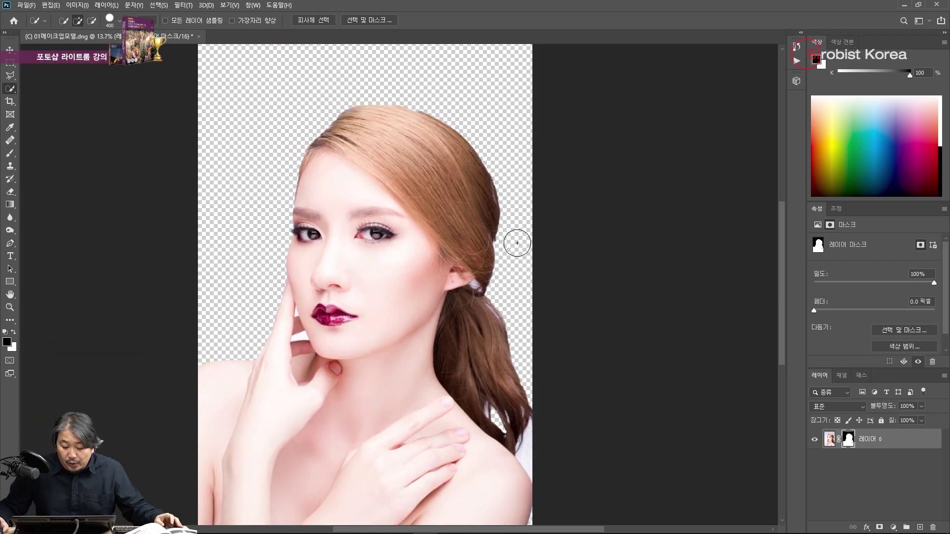
{"action": "scroll", "coordinate": [241, 257], "scroll_direction": "up", "scroll_amount": 2}
{"action": "scroll", "coordinate": [297, 265], "scroll_direction": "down", "scroll_amount": 5}
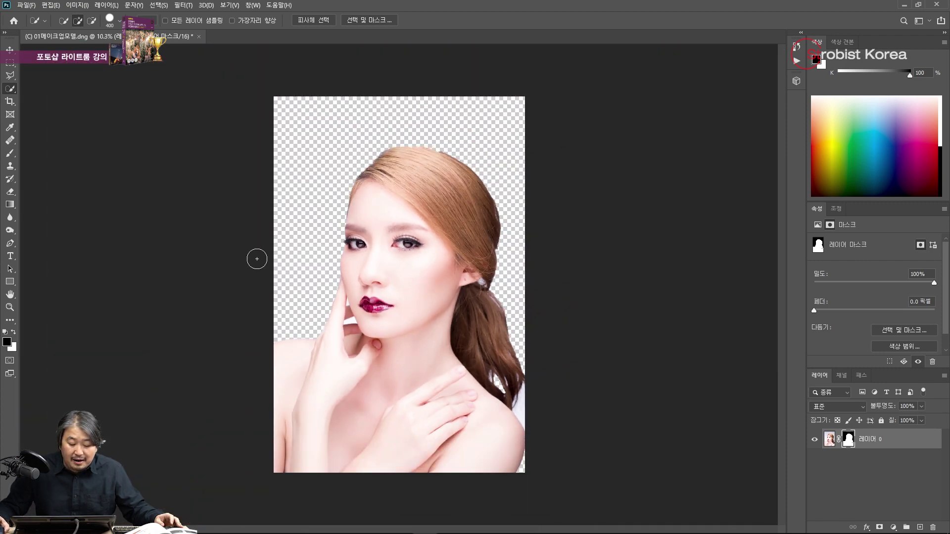
{"action": "scroll", "coordinate": [325, 223], "scroll_direction": "up", "scroll_amount": 4}
{"action": "scroll", "coordinate": [339, 244], "scroll_direction": "down", "scroll_amount": 3}
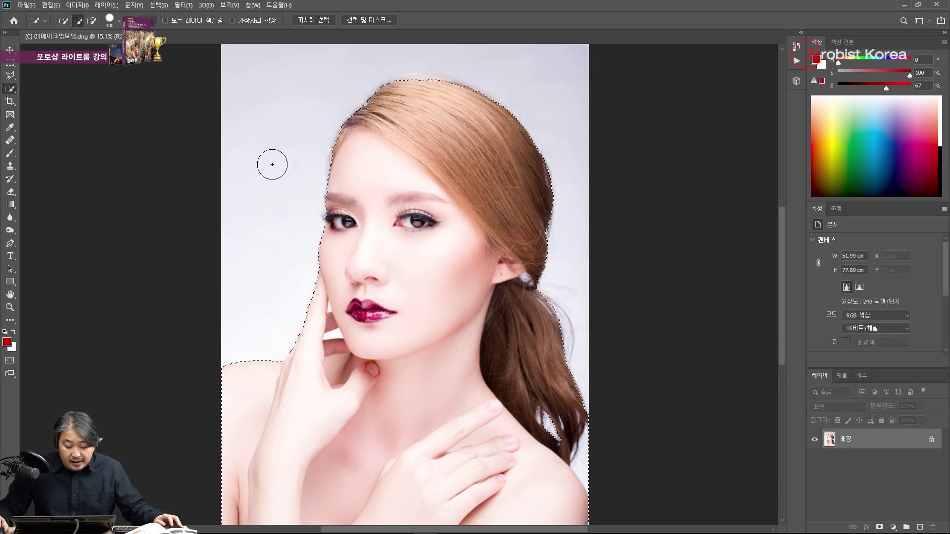
- Check the selection outline along the face and add a layer mask from it to hide the background
{"action": "scroll", "coordinate": [307, 228], "scroll_direction": "up", "scroll_amount": 3}
{"action": "scroll", "coordinate": [292, 247], "scroll_direction": "up", "scroll_amount": 2}
{"action": "scroll", "coordinate": [277, 260], "scroll_direction": "down", "scroll_amount": 1}
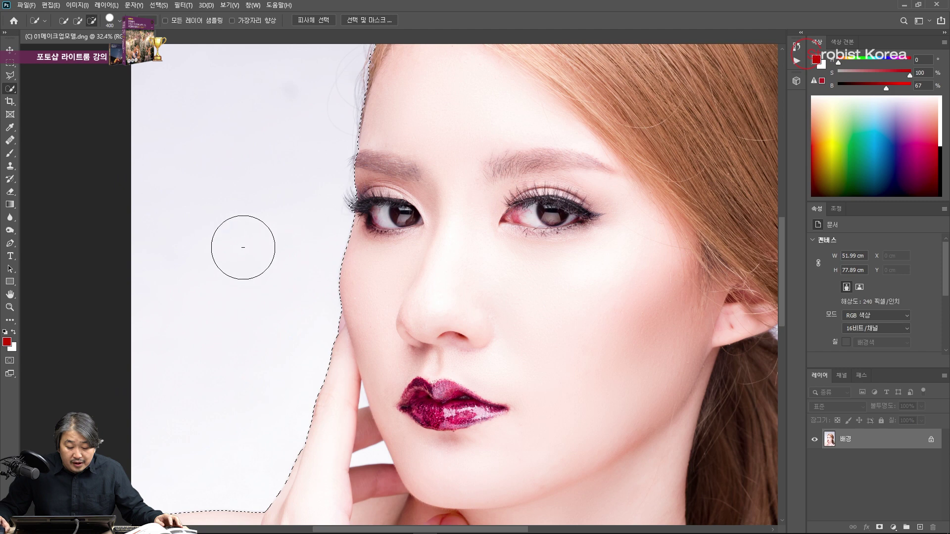
{"action": "scroll", "coordinate": [247, 240], "scroll_direction": "down", "scroll_amount": 3}
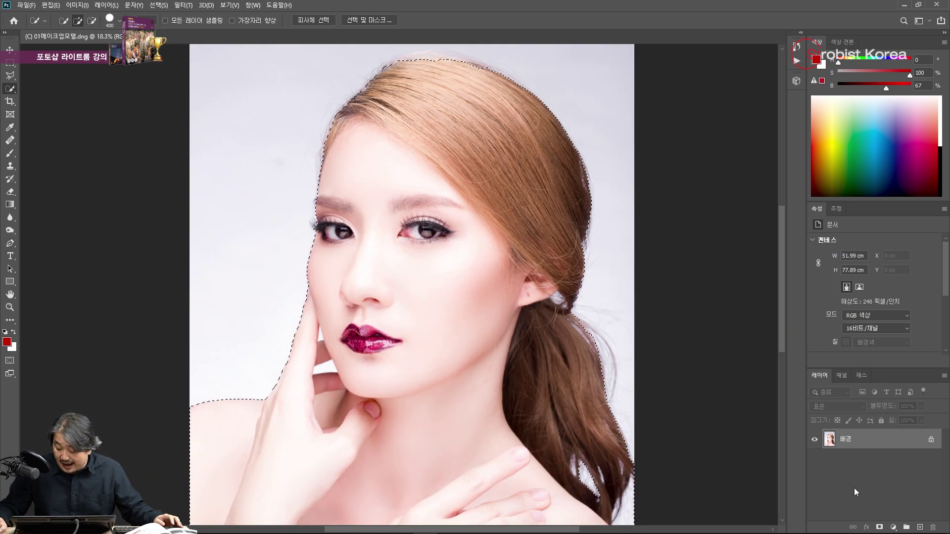
{"action": "left_click", "coordinate": [879, 527]}
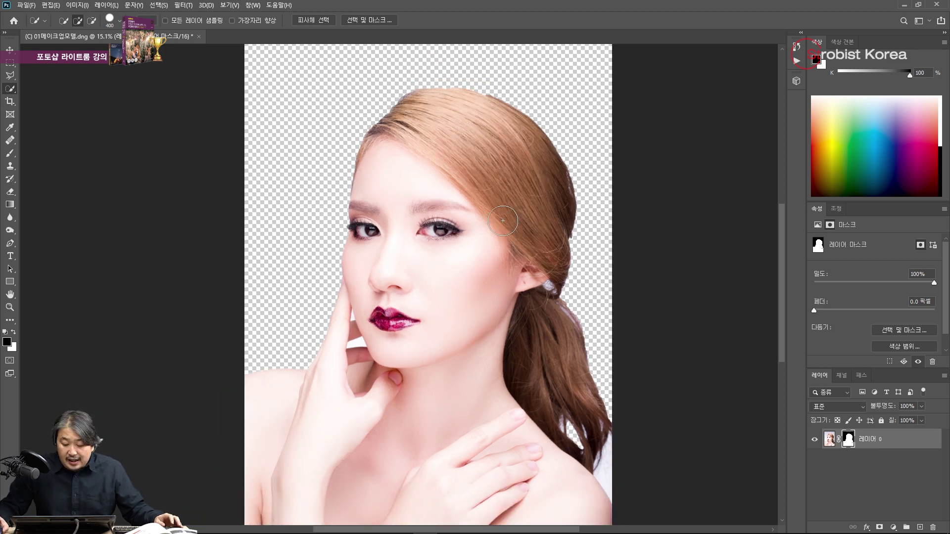
- Check the cutout's hair edge, open the layer mask in Select and Mask, and activate the Refine Edge Brush
{"action": "scroll", "coordinate": [614, 190], "scroll_direction": "up", "scroll_amount": 5}
{"action": "scroll", "coordinate": [605, 189], "scroll_direction": "down", "scroll_amount": 6}
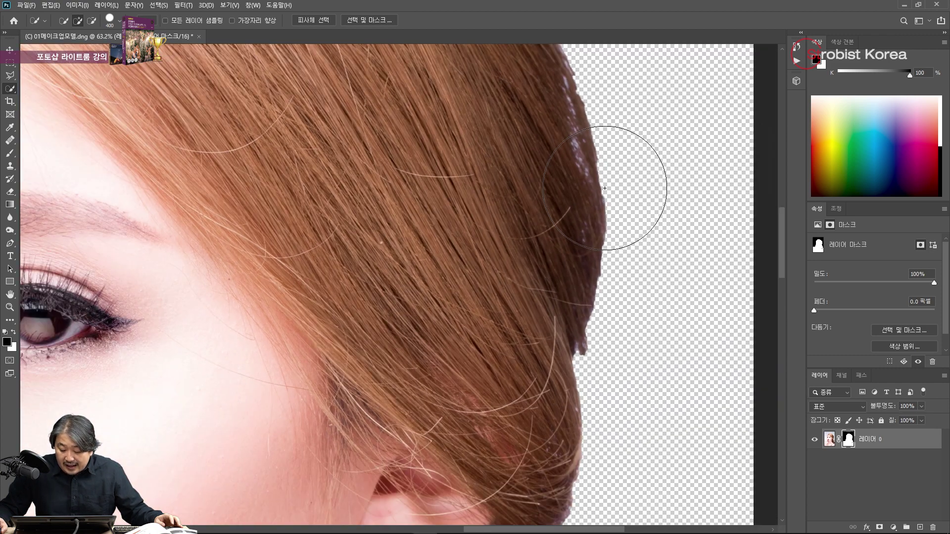
{"action": "scroll", "coordinate": [574, 197], "scroll_direction": "down", "scroll_amount": 1}
{"action": "scroll", "coordinate": [532, 206], "scroll_direction": "up", "scroll_amount": 1}
{"action": "scroll", "coordinate": [525, 207], "scroll_direction": "down", "scroll_amount": 1}
{"action": "scroll", "coordinate": [514, 211], "scroll_direction": "up", "scroll_amount": 1}
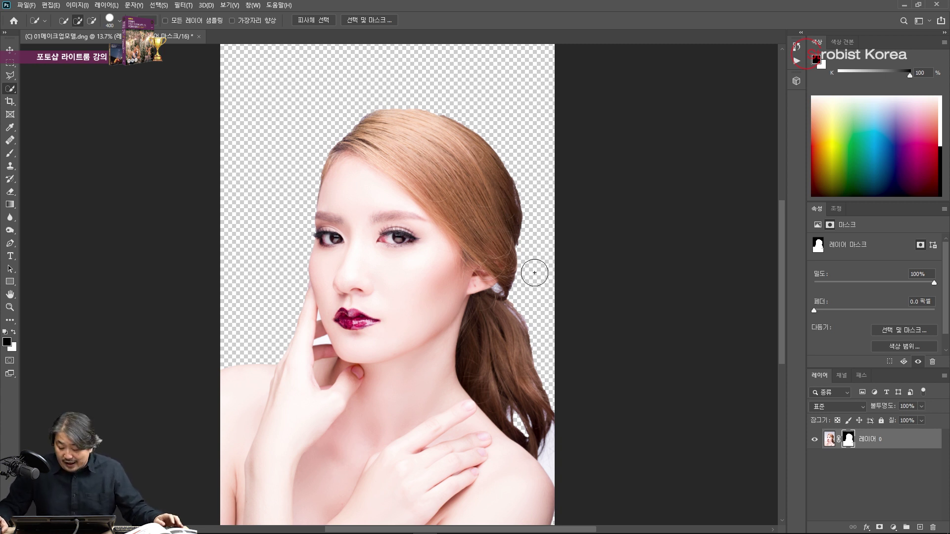
{"action": "scroll", "coordinate": [534, 272], "scroll_direction": "left", "scroll_amount": 1}
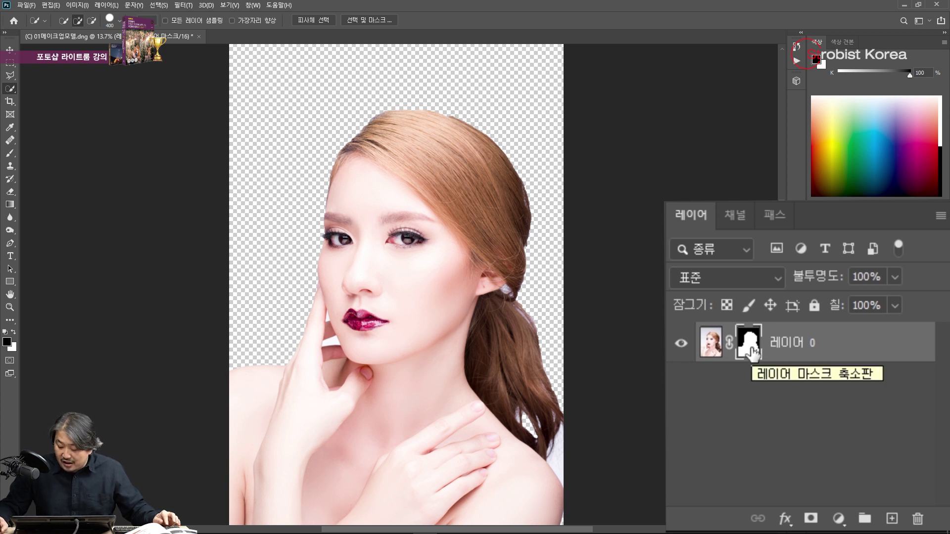
{"action": "double_click", "coordinate": [751, 349]}
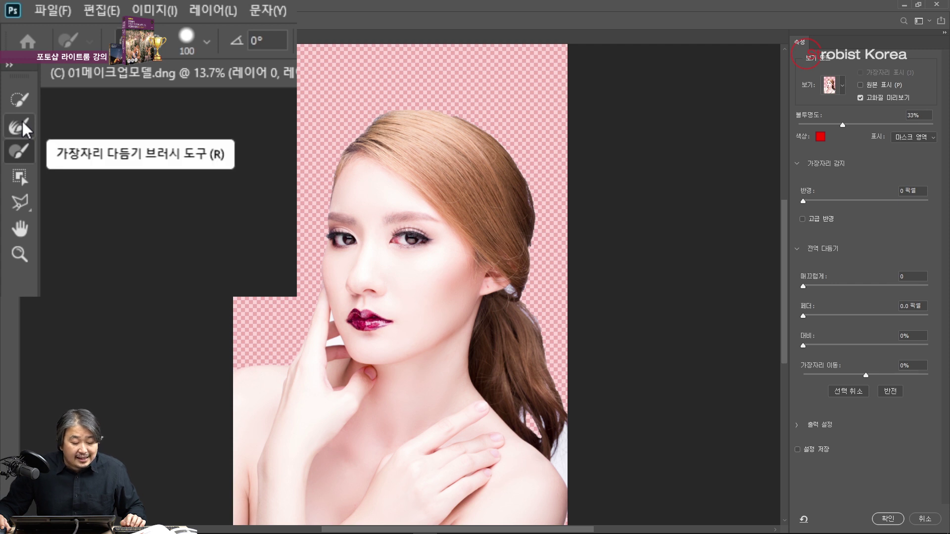
{"action": "left_click", "coordinate": [22, 121]}
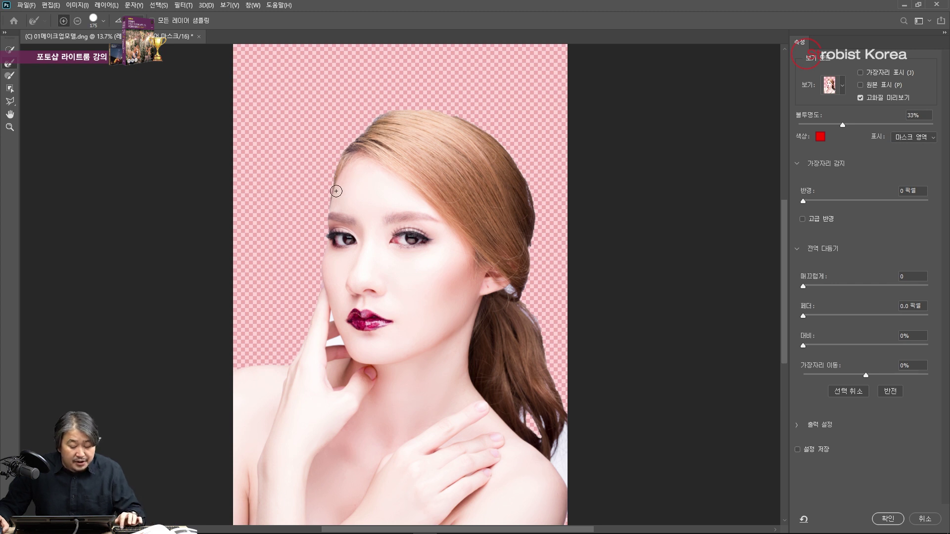
- Try Refine Edge Brush sizes from 1000 down to 70 and set the brush size to 250
{"action": "key", "text": "bracketright"}
{"action": "key", "text": "bracketright"}
{"action": "key", "text": "bracketright"}
{"action": "key", "text": "bracketright"}
{"action": "key", "text": "bracketright"}
{"action": "key", "text": "bracketright"}
{"action": "key", "text": "bracketright"}
{"action": "key", "text": "bracketright"}
{"action": "key", "text": "bracketright"}
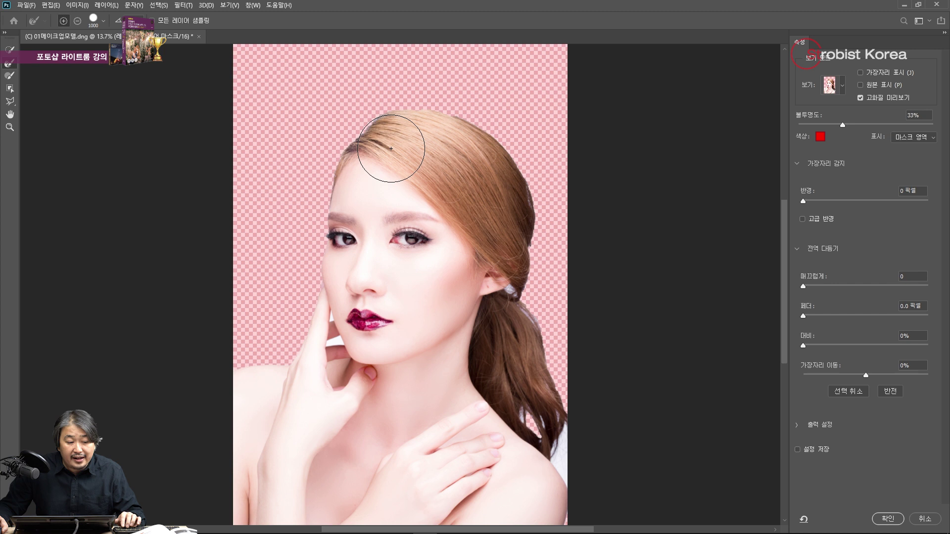
{"action": "key", "text": "bracketleft"}
{"action": "key", "text": "bracketleft"}
{"action": "key", "text": "bracketleft"}
{"action": "key", "text": "bracketleft"}
{"action": "key", "text": "bracketleft"}
{"action": "key", "text": "bracketleft"}
{"action": "key", "text": "bracketleft"}
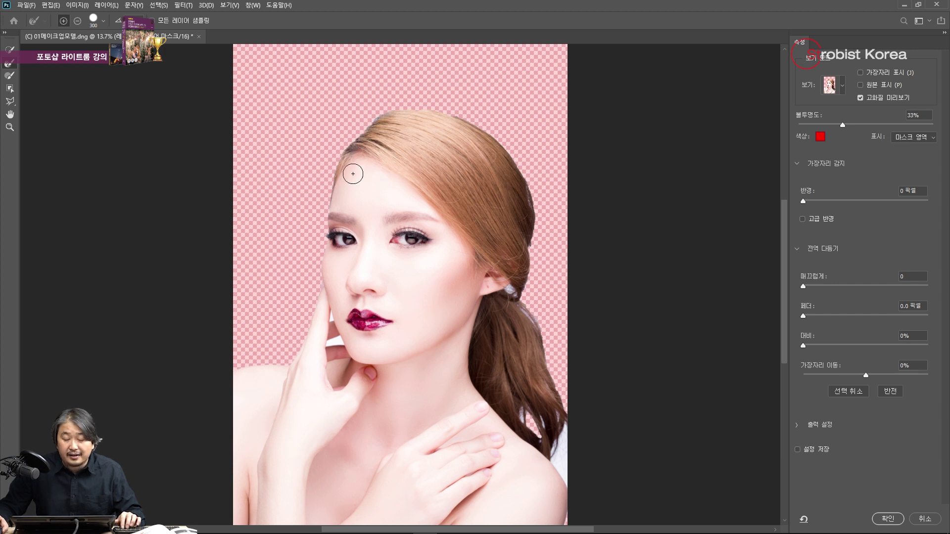
{"action": "key", "text": "bracketleft"}
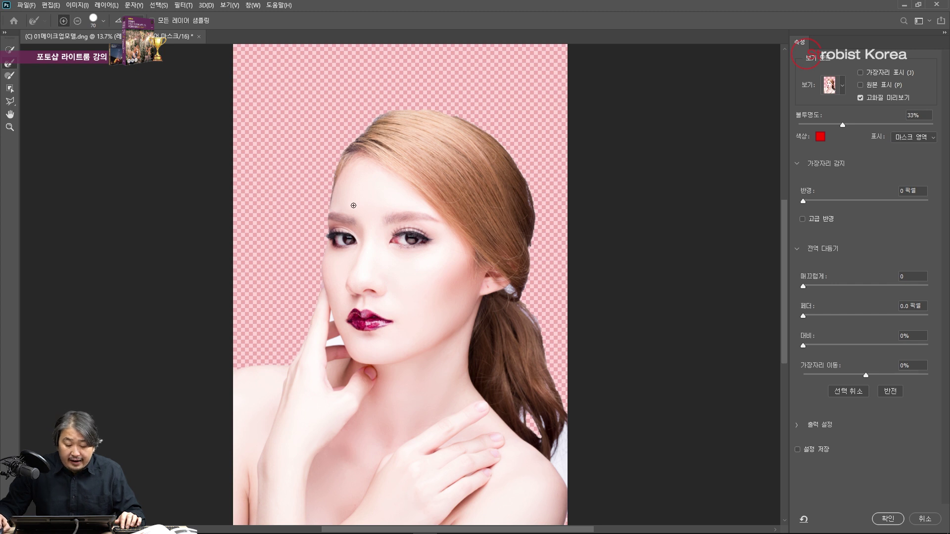
{"action": "key", "text": "bracketright"}
{"action": "key", "text": "bracketright"}
{"action": "key", "text": "bracketright"}
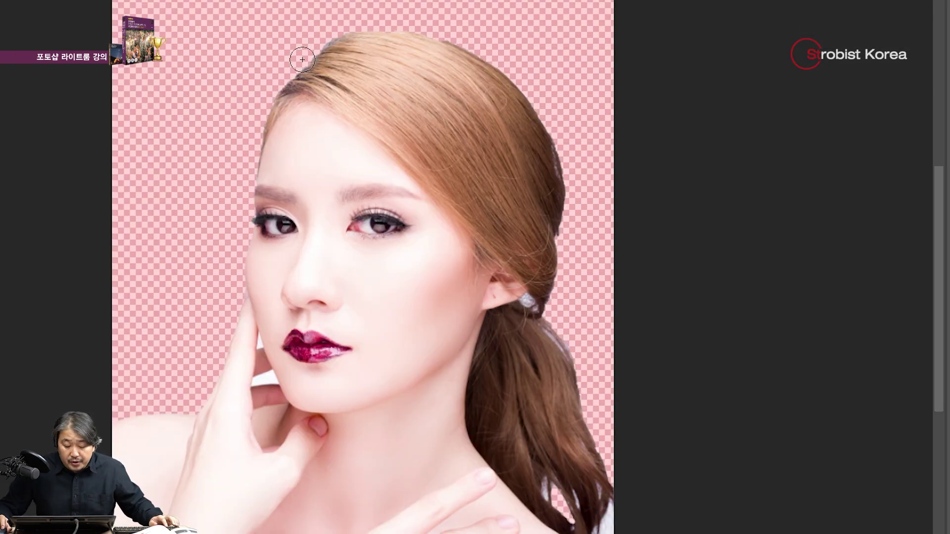
- Refine the mask edge along the forehead, cheek, hand and shoulder, over the top of the hair, and down the ponytail
{"action": "mouse_move", "coordinate": [302, 59]}
{"action": "left_mouse_down"}
{"action": "mouse_move", "coordinate": [290, 60]}
{"action": "mouse_move", "coordinate": [270, 89]}
{"action": "mouse_move", "coordinate": [229, 311]}
{"action": "mouse_move", "coordinate": [206, 379]}
{"action": "mouse_move", "coordinate": [174, 409]}
{"action": "mouse_move", "coordinate": [137, 412]}
{"action": "left_mouse_up"}
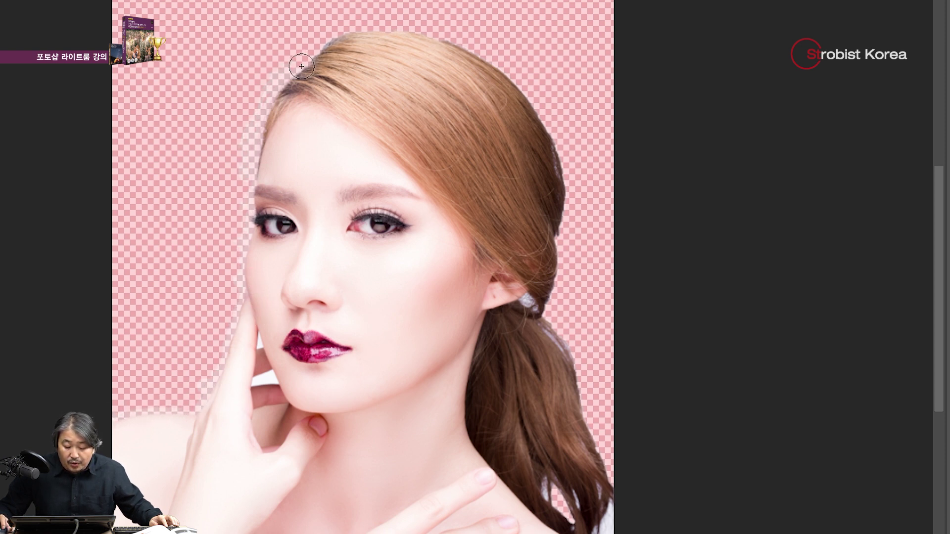
{"action": "mouse_move", "coordinate": [302, 66]}
{"action": "left_mouse_down"}
{"action": "mouse_move", "coordinate": [346, 31]}
{"action": "mouse_move", "coordinate": [392, 22]}
{"action": "mouse_move", "coordinate": [477, 43]}
{"action": "mouse_move", "coordinate": [547, 115]}
{"action": "mouse_move", "coordinate": [565, 167]}
{"action": "left_mouse_up"}
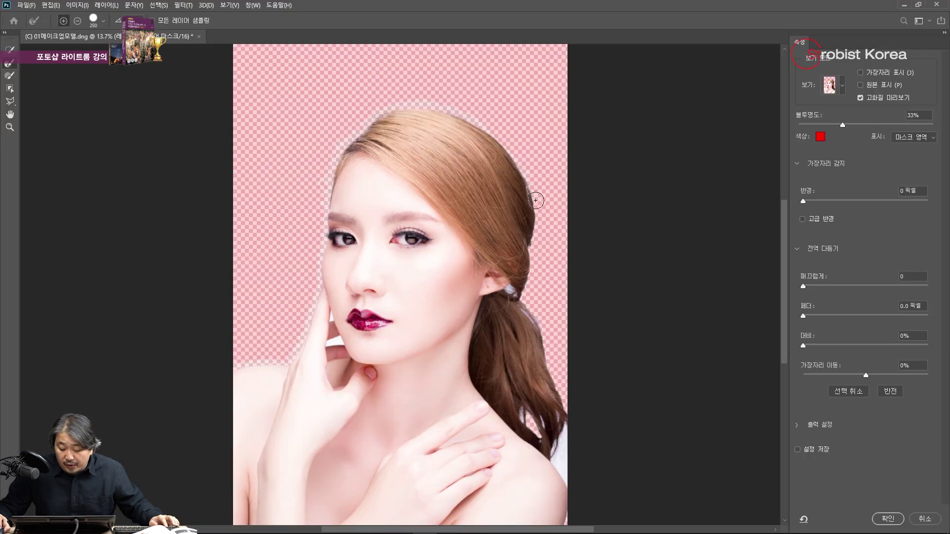
{"action": "mouse_move", "coordinate": [535, 201]}
{"action": "left_mouse_down"}
{"action": "mouse_move", "coordinate": [526, 309]}
{"action": "mouse_move", "coordinate": [569, 416]}
{"action": "mouse_move", "coordinate": [569, 462]}
{"action": "mouse_move", "coordinate": [560, 446]}
{"action": "mouse_move", "coordinate": [562, 473]}
{"action": "left_mouse_up"}
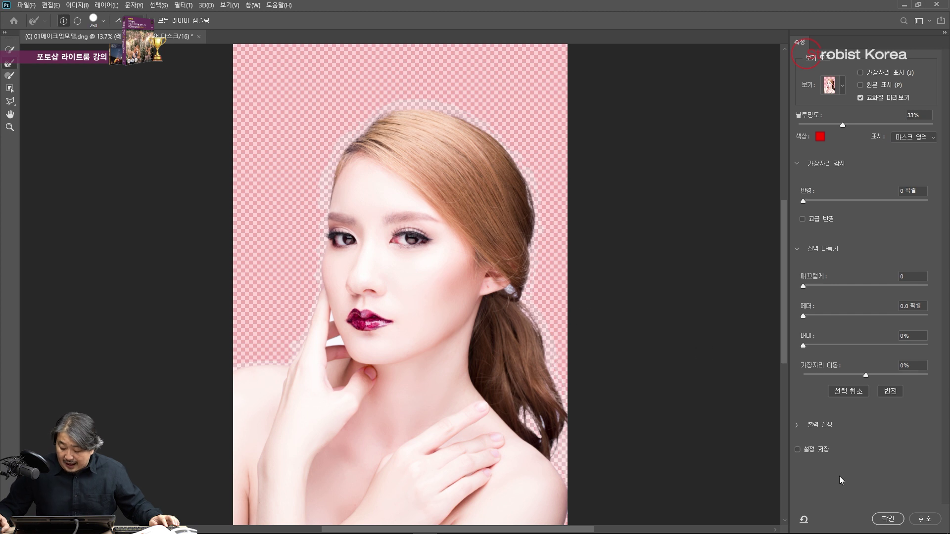
- Remove the white background from the two gaps between the fingers and the cheek with the Refine Edge Brush
{"action": "scroll", "coordinate": [341, 341], "scroll_direction": "up", "scroll_amount": 8}
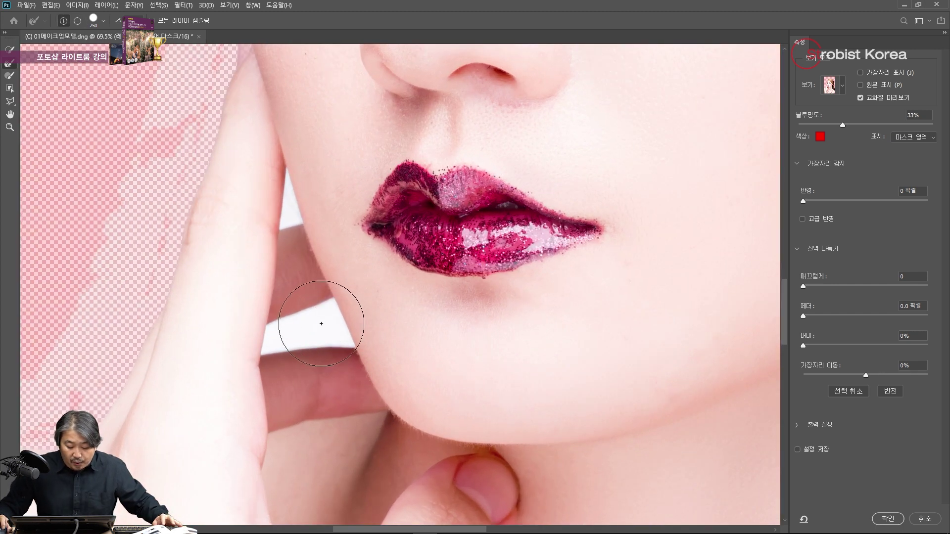
{"action": "mouse_move", "coordinate": [315, 337]}
{"action": "left_mouse_down"}
{"action": "mouse_move", "coordinate": [308, 328]}
{"action": "mouse_move", "coordinate": [318, 328]}
{"action": "mouse_move", "coordinate": [259, 344]}
{"action": "mouse_move", "coordinate": [319, 341]}
{"action": "left_mouse_up"}
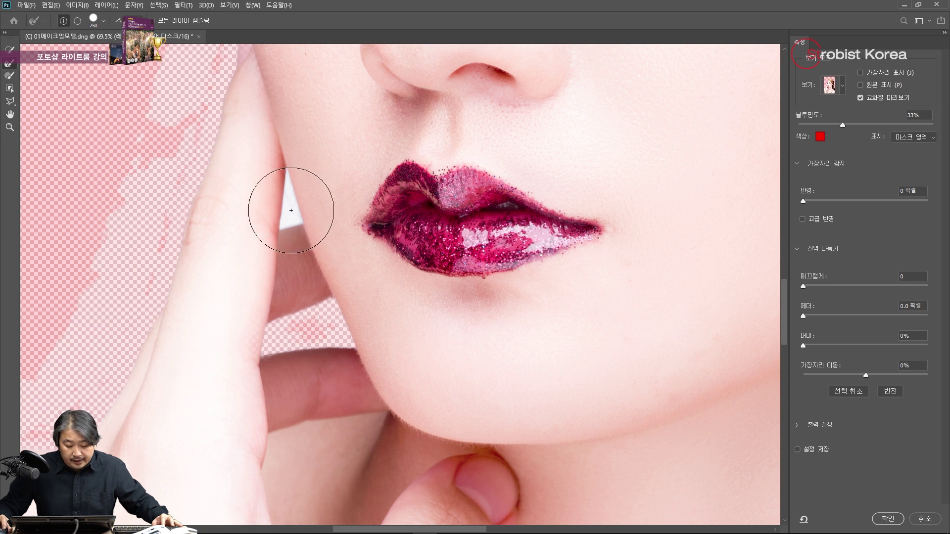
{"action": "left_click_drag", "start_coordinate": [286, 191], "coordinate": [297, 195]}
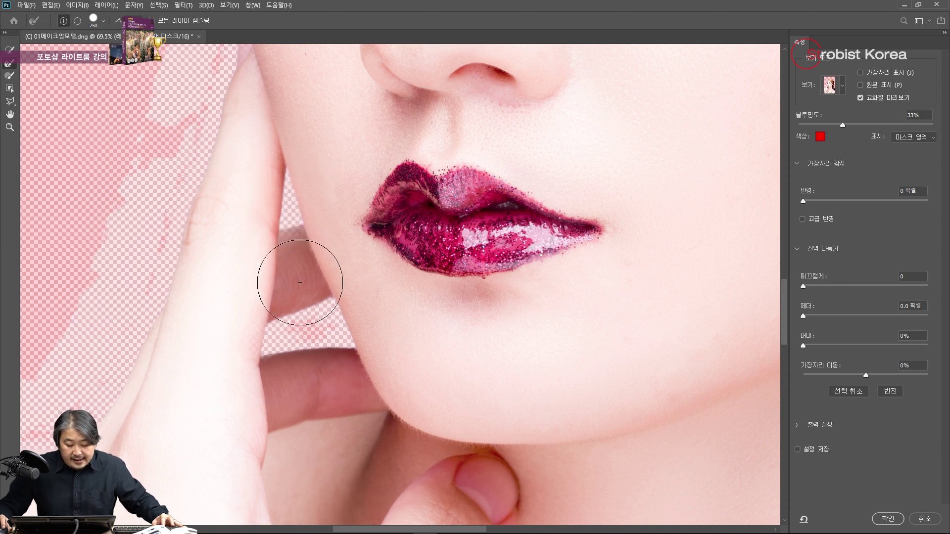
- Check the finger edge beside the cheek, activate the Brush tool and set its size to 45
{"action": "left_click", "coordinate": [304, 224], "text": "ctrl"}
{"action": "left_click", "coordinate": [304, 224], "text": "ctrl"}
{"action": "left_click", "coordinate": [288, 236], "text": "ctrl"}
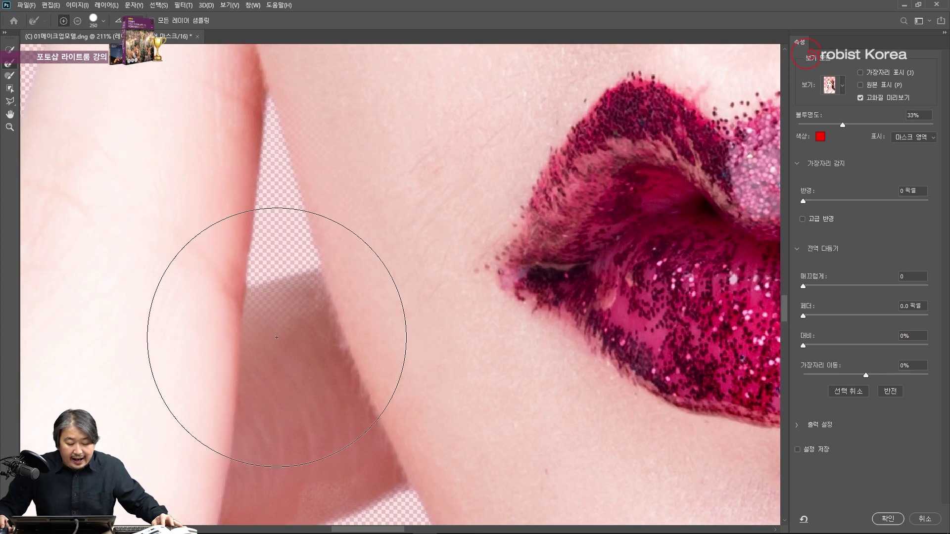
{"action": "left_click", "coordinate": [295, 276], "text": "ctrl+alt"}
{"action": "left_click", "coordinate": [293, 282], "text": "ctrl+alt"}
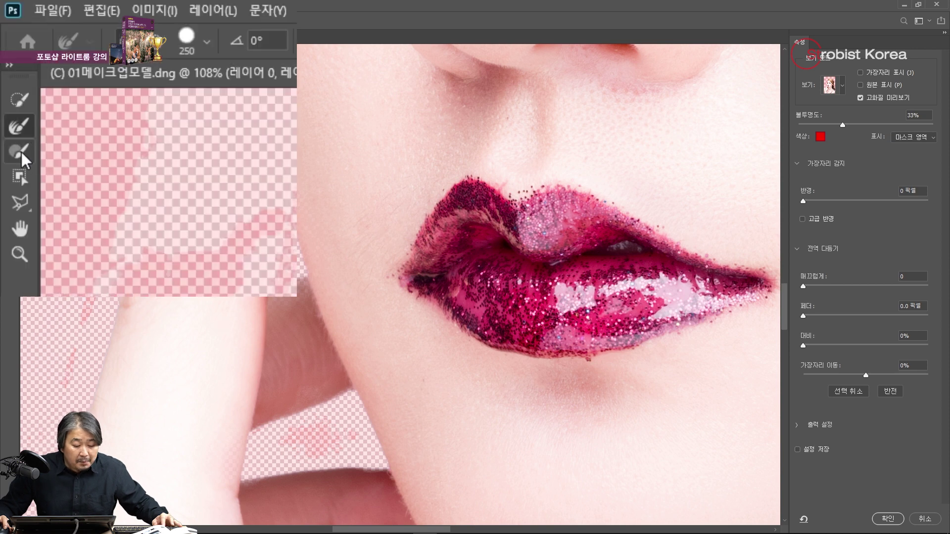
{"action": "left_click", "coordinate": [22, 152]}
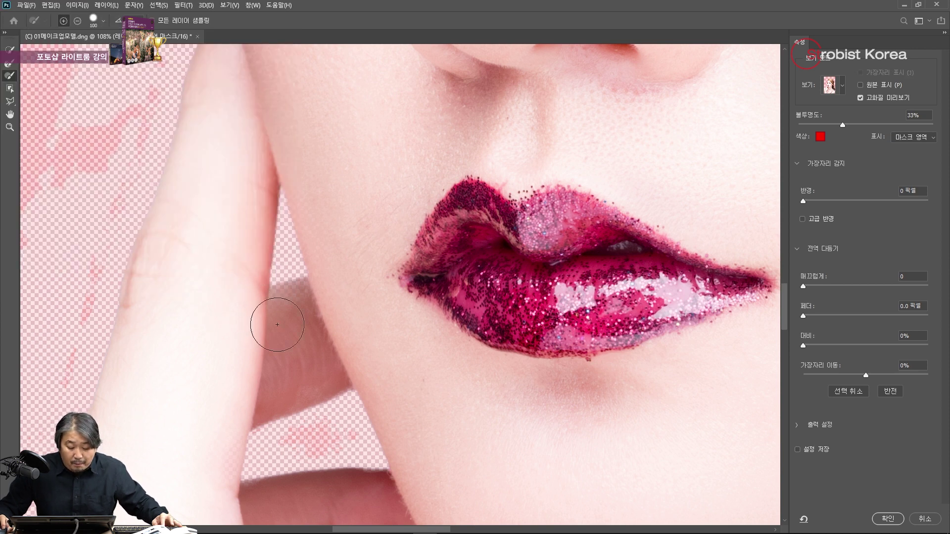
{"action": "key", "text": "bracketleft"}
{"action": "key", "text": "bracketleft"}
{"action": "key", "text": "bracketleft"}
{"action": "key", "text": "bracketleft"}
{"action": "key", "text": "bracketleft"}
{"action": "key", "text": "bracketright"}
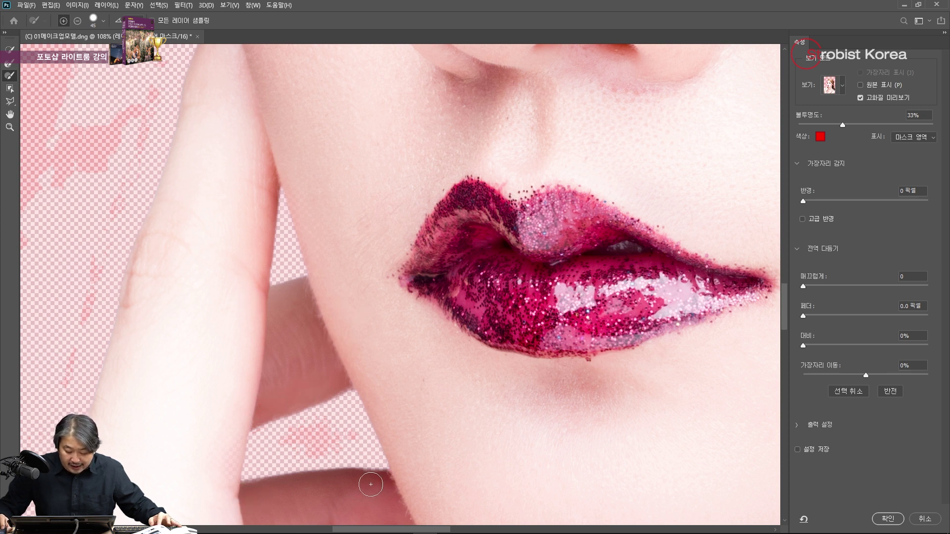
{"action": "scroll", "coordinate": [315, 169], "scroll_direction": "down", "scroll_amount": 5}
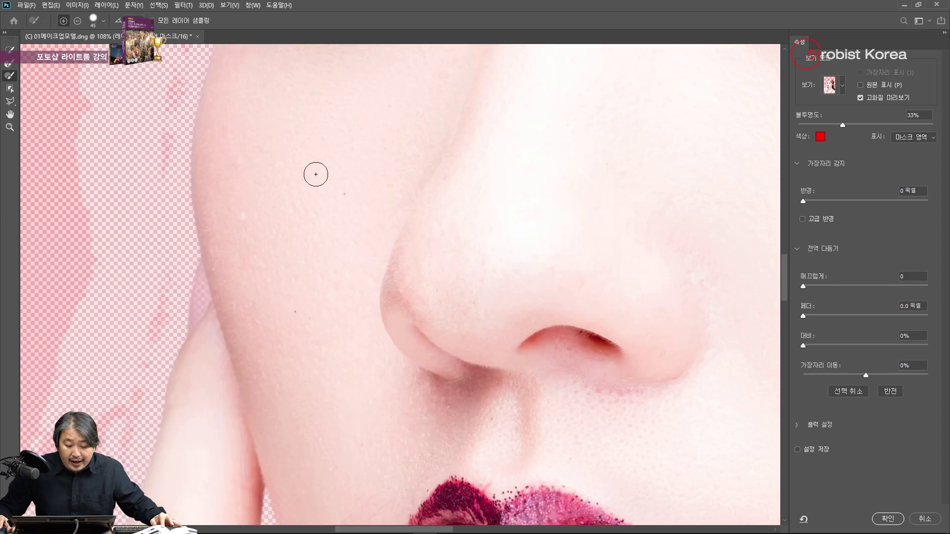
- Apply the Select and Mask refinement and check the cutout edge along the woman's forehead and hair
{"action": "scroll", "coordinate": [315, 168], "scroll_direction": "down", "scroll_amount": 5}
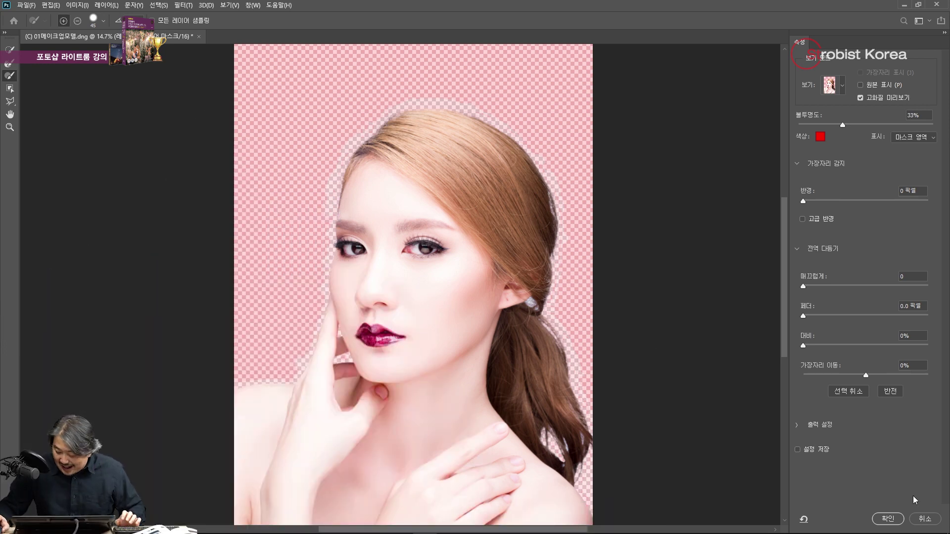
{"action": "left_click", "coordinate": [887, 519]}
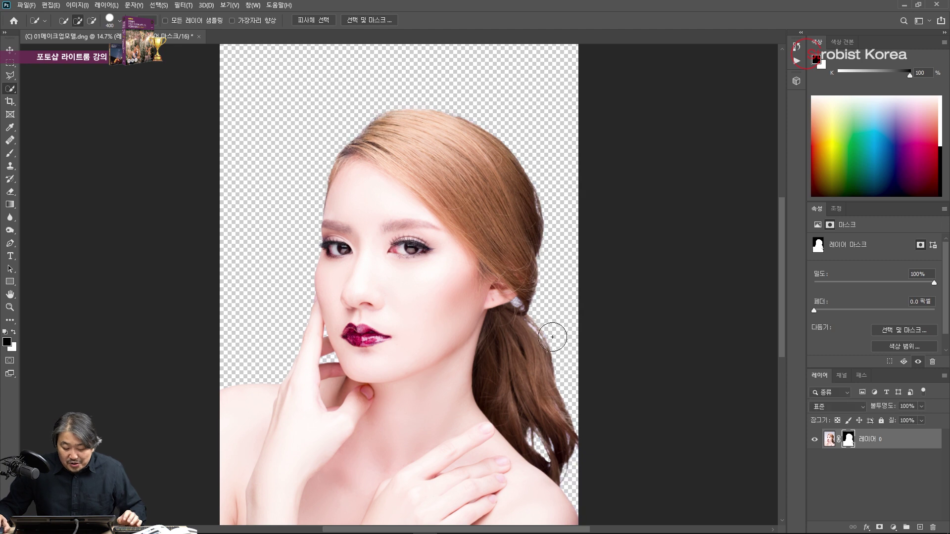
{"action": "scroll", "coordinate": [322, 205], "scroll_direction": "up", "scroll_amount": 5}
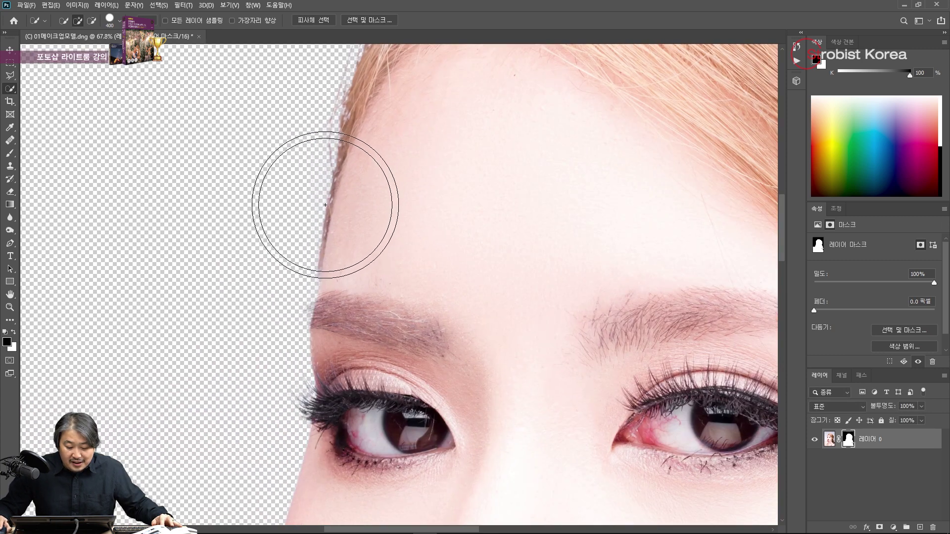
{"action": "scroll", "coordinate": [325, 204], "scroll_direction": "down", "scroll_amount": 8}
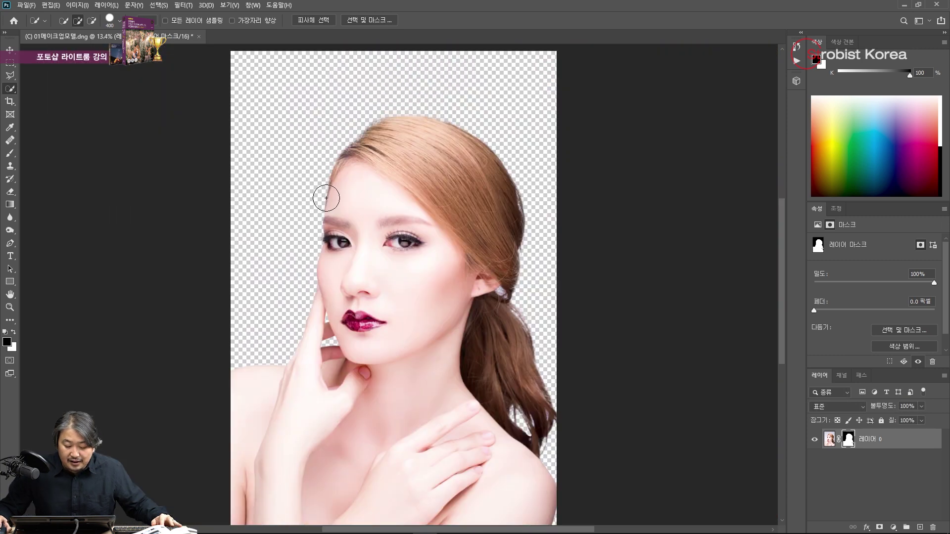
{"action": "scroll", "coordinate": [326, 198], "scroll_direction": "up", "scroll_amount": 2}
{"action": "scroll", "coordinate": [326, 198], "scroll_direction": "down", "scroll_amount": 2}
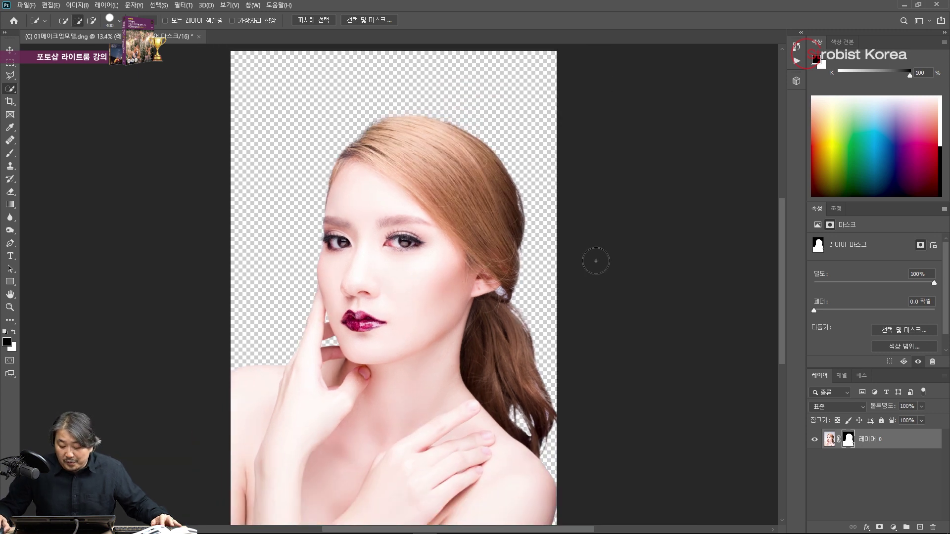
- Add a new empty layer above the portrait and set the background color to pale grayish teal #abc2c5
{"action": "left_click", "coordinate": [920, 527]}
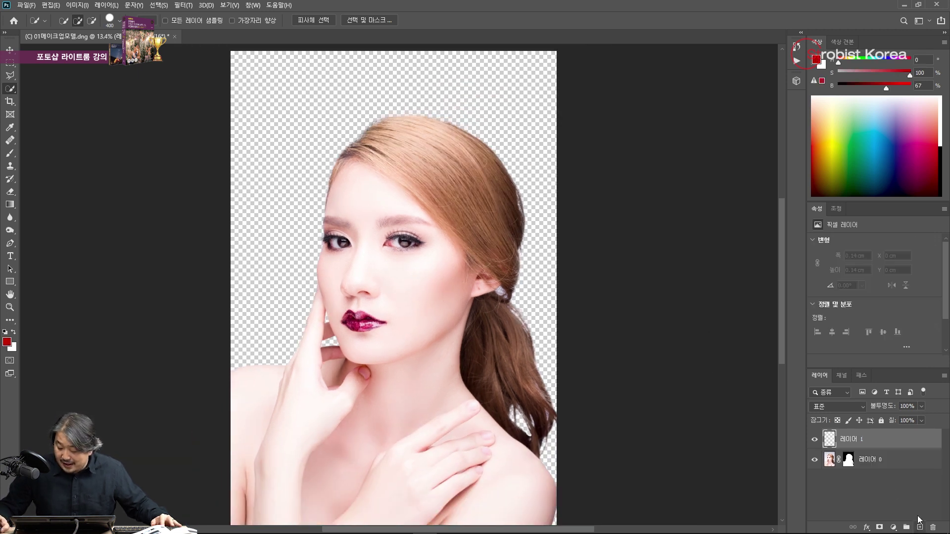
{"action": "left_click", "coordinate": [14, 348]}
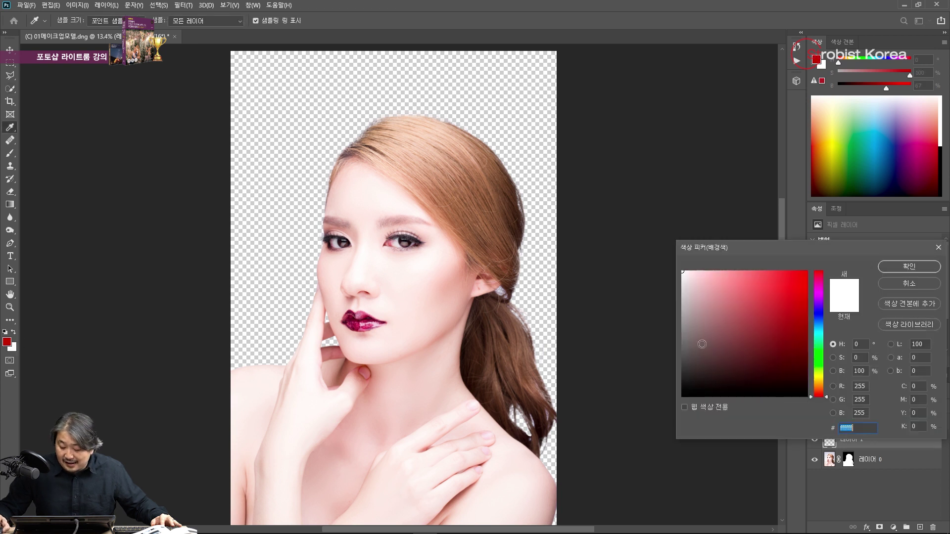
{"action": "left_click", "coordinate": [823, 331]}
{"action": "left_click", "coordinate": [703, 300]}
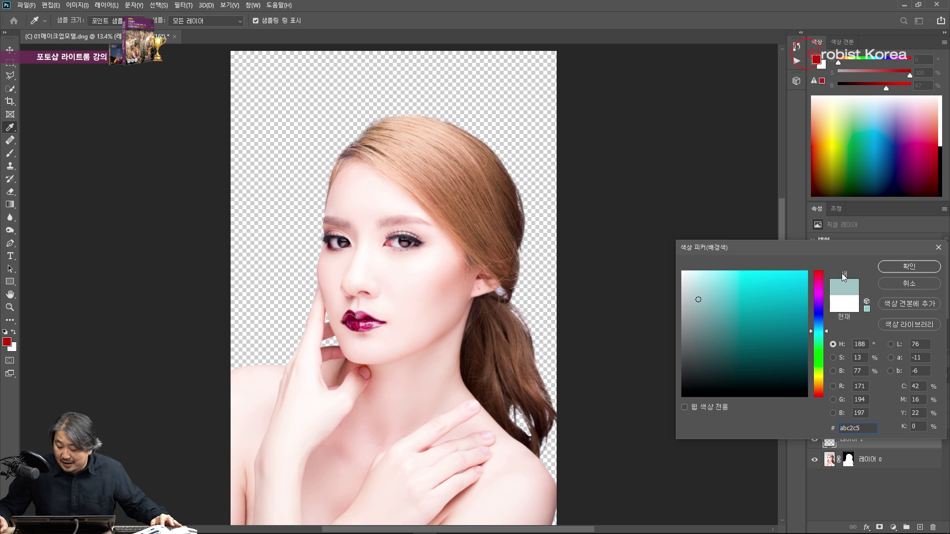
{"action": "left_click", "coordinate": [905, 267]}
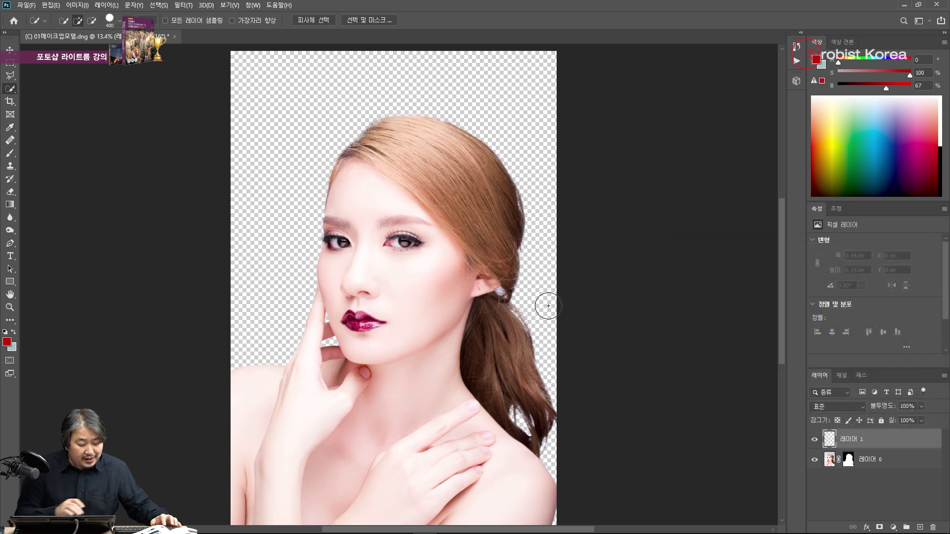
- Fill the new layer with the background color and place it beneath the masked portrait layer
{"action": "key", "text": "ctrl+BackSpace"}
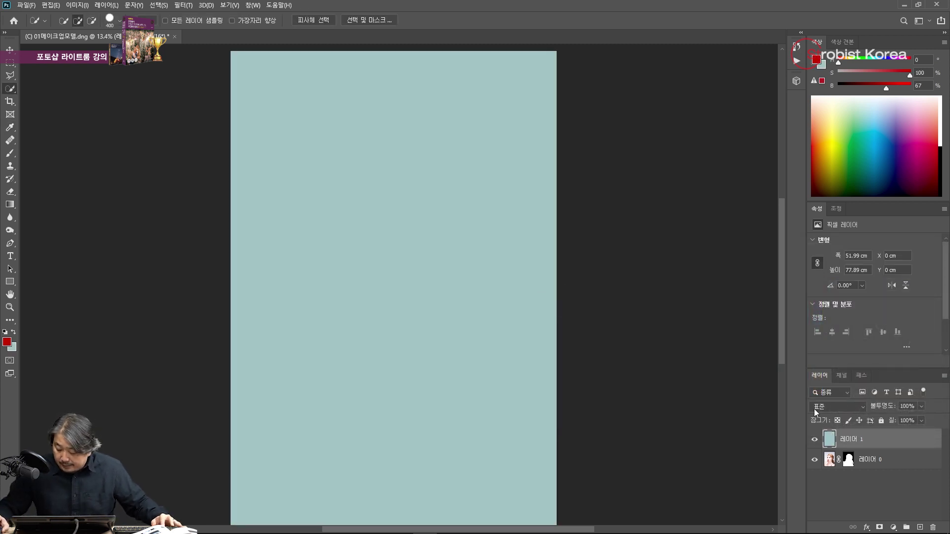
{"action": "left_click_drag", "start_coordinate": [882, 446], "coordinate": [880, 467]}
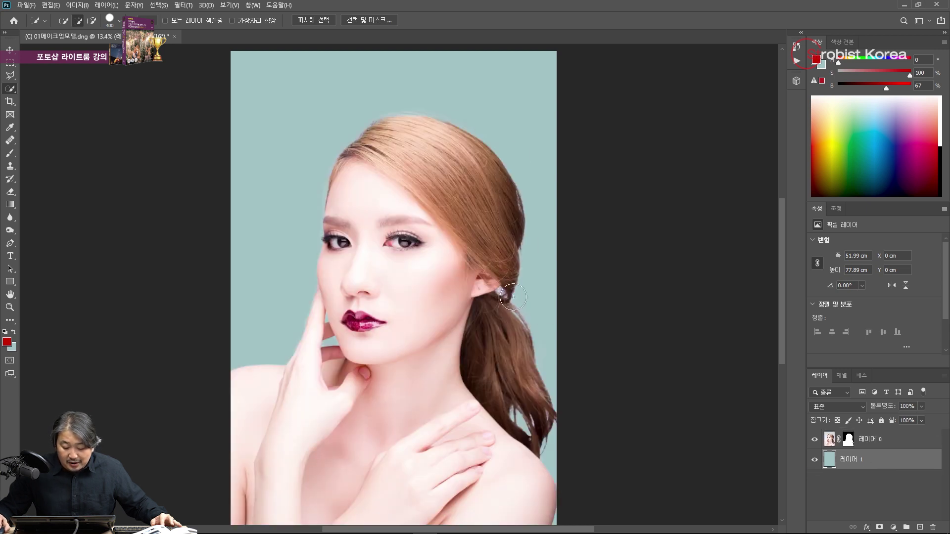